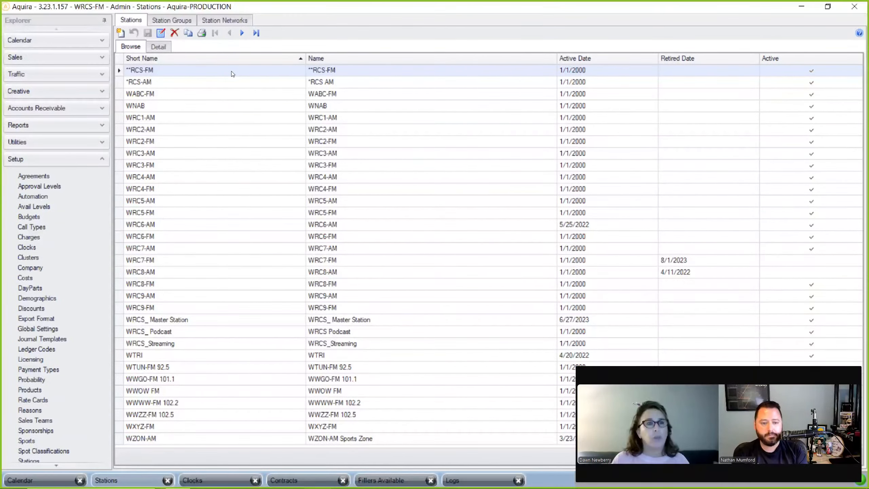
- Open the **RCS-FM station's detail record on its Day Parts and Time Segments grid
{"action": "left_click", "coordinate": [164, 49]}
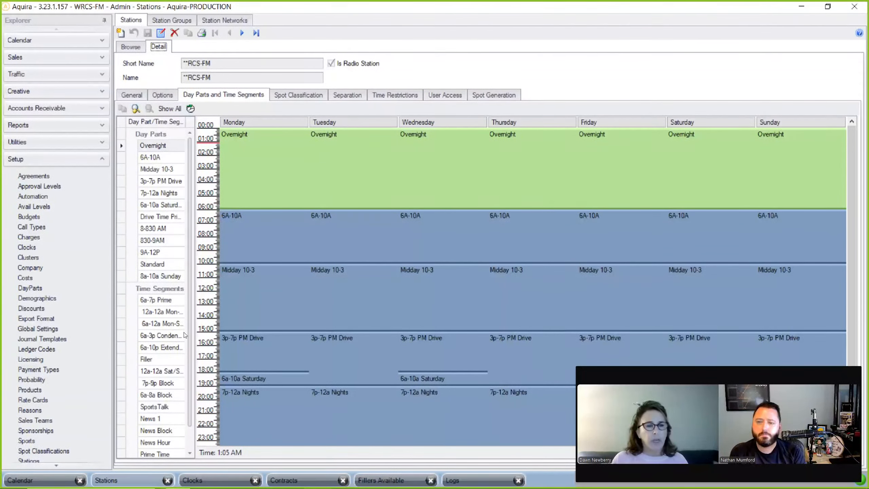
- Show the **RCS-FM Filler time segment covering every hour, Monday through Sunday
{"action": "left_click", "coordinate": [164, 358]}
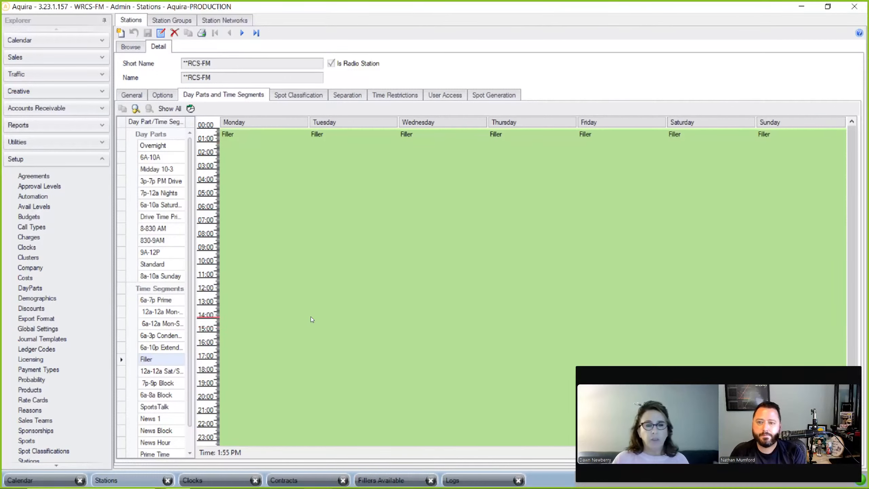
{"action": "mouse_move", "coordinate": [310, 317]}
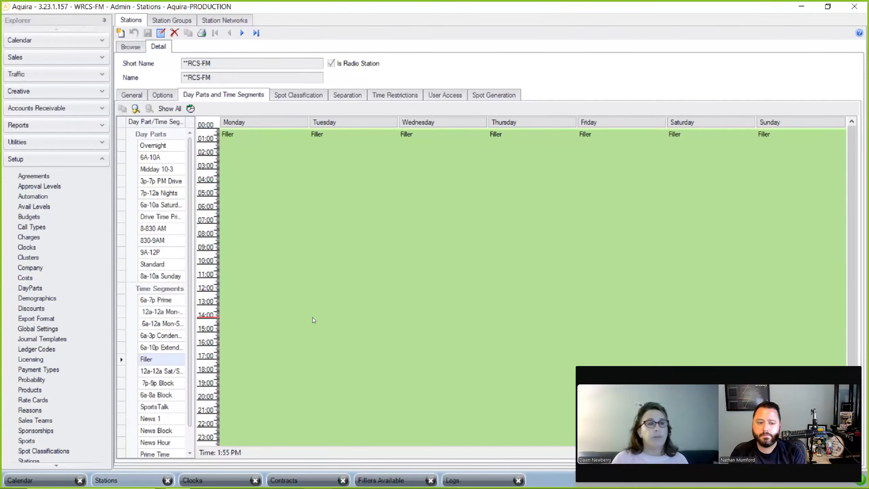
- Select *RCS-AM from the stations list and open its detail record
{"action": "left_click", "coordinate": [124, 48]}
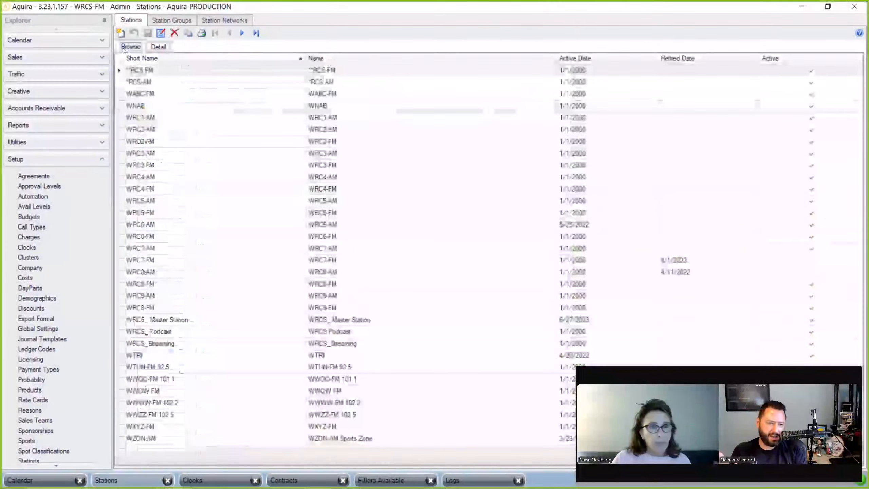
{"action": "left_click", "coordinate": [194, 85]}
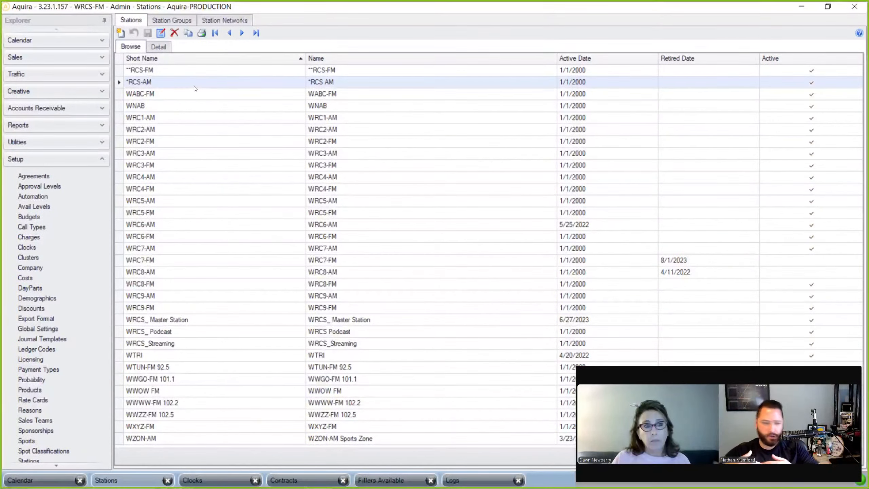
{"action": "left_click", "coordinate": [165, 46]}
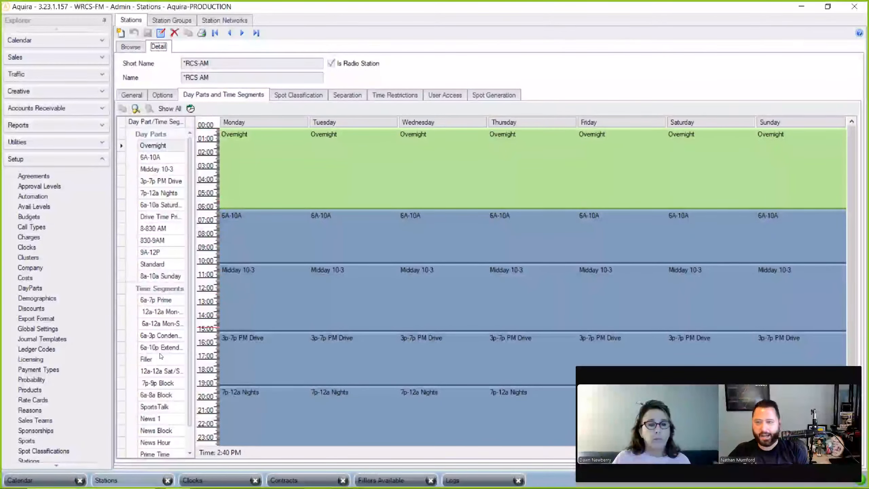
- Check the *RCS-AM Filler segment running midnight to 6 AM, then go to Clocks setup
{"action": "left_click", "coordinate": [157, 362]}
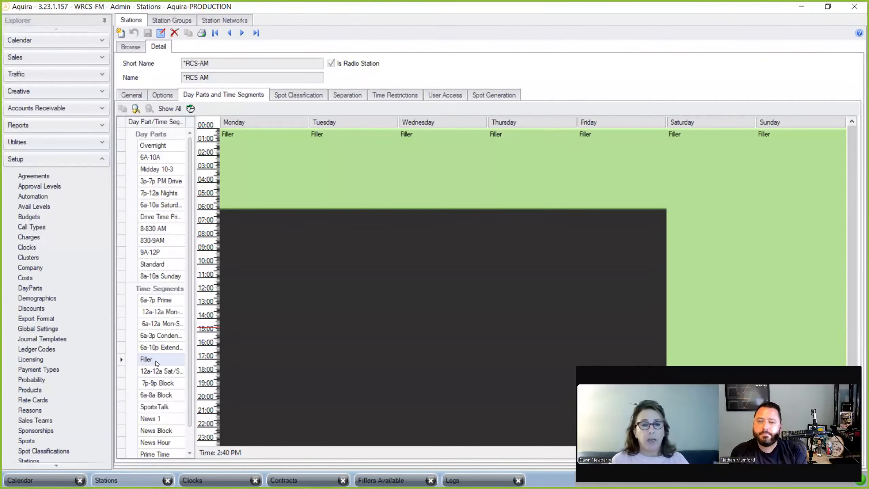
{"action": "mouse_move", "coordinate": [489, 181]}
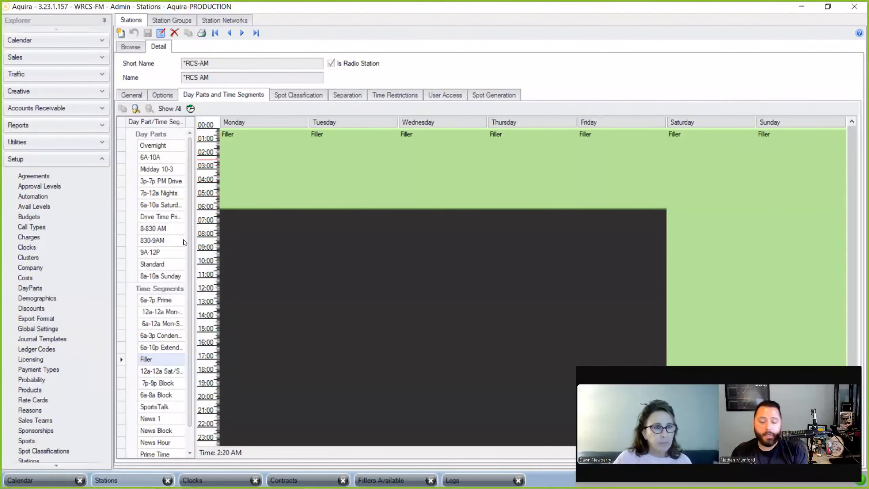
{"action": "left_click", "coordinate": [27, 251]}
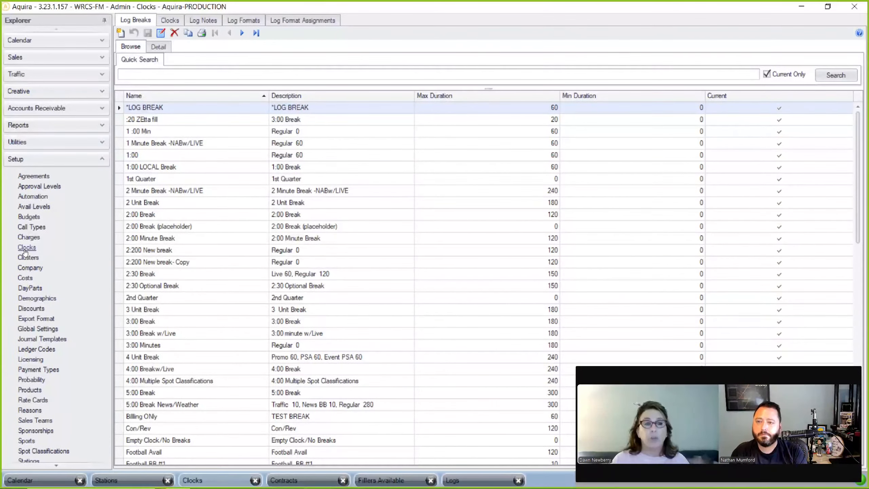
- Open *LOG BREAK details: 0–60 duration range, 1 unit, a 60-second Regular avail
{"action": "left_click", "coordinate": [158, 47]}
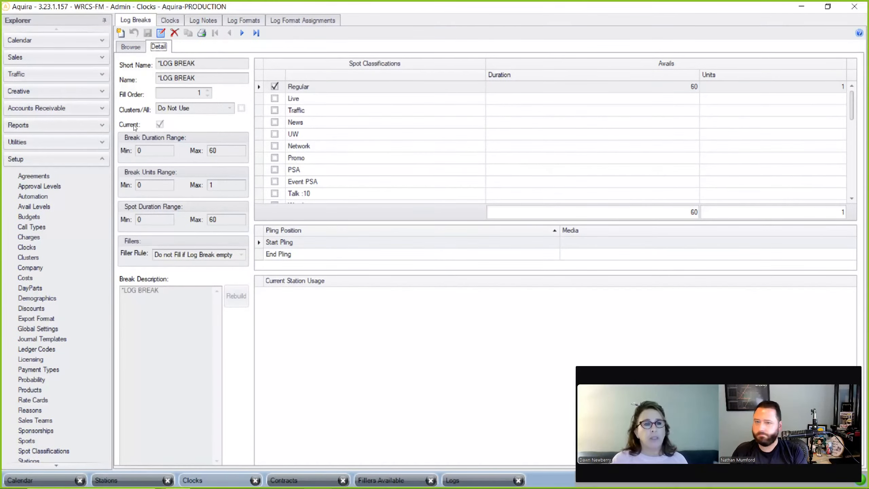
- Put *LOG BREAK into edit mode and list its filler rules, currently 'Do not Fill if Log Break empty'
{"action": "left_click", "coordinate": [161, 33]}
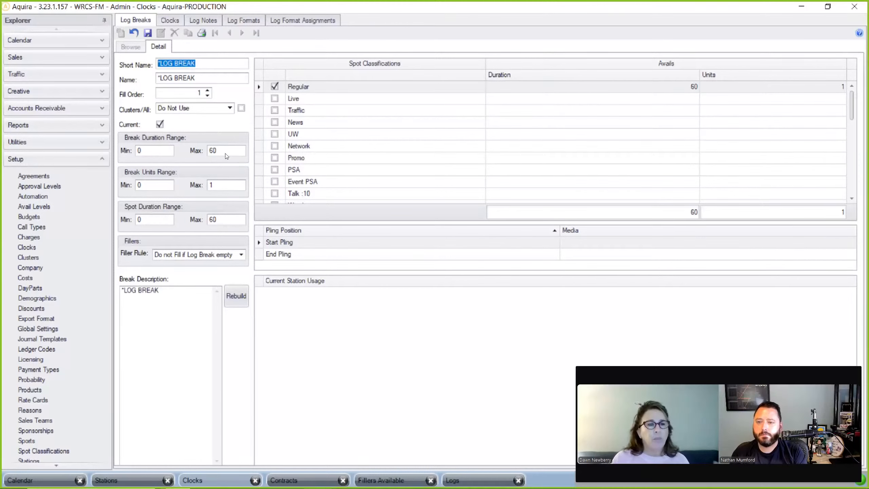
{"action": "left_click", "coordinate": [242, 253]}
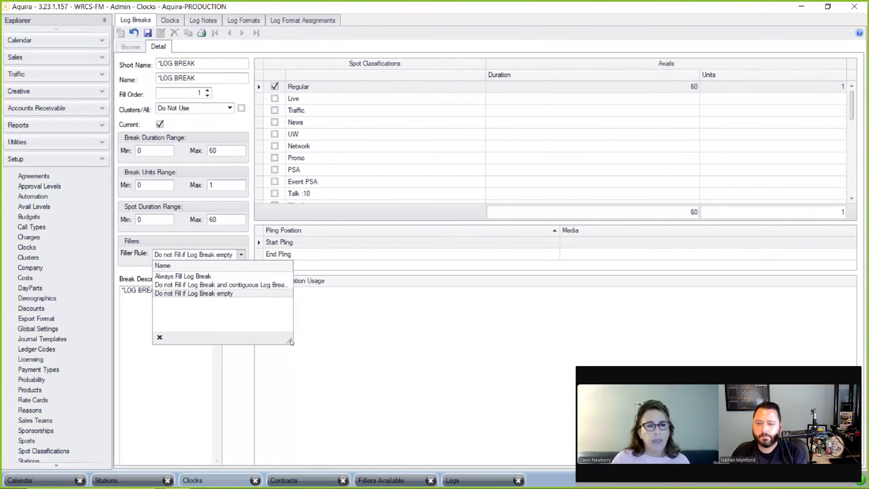
- Enlarge the Filler Rule dropdown to read the full contiguous-log-breaks rule
{"action": "left_click_drag", "start_coordinate": [289, 339], "coordinate": [320, 363]}
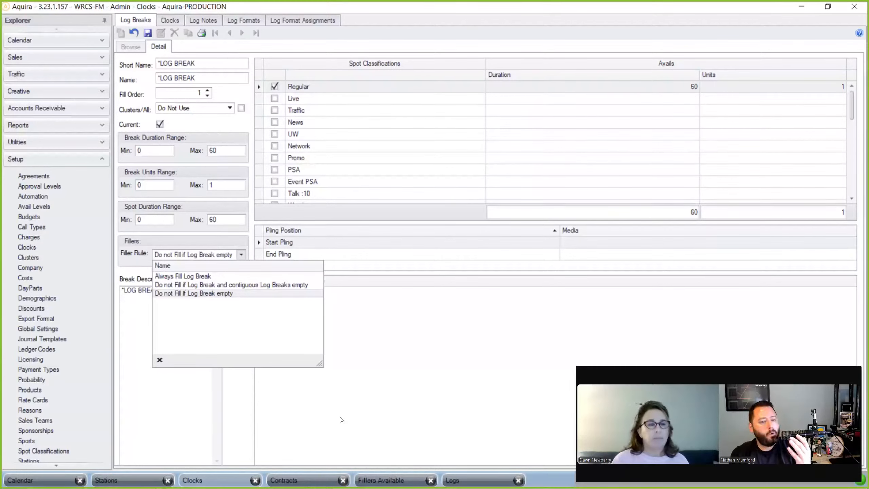
{"action": "mouse_move", "coordinate": [317, 477]}
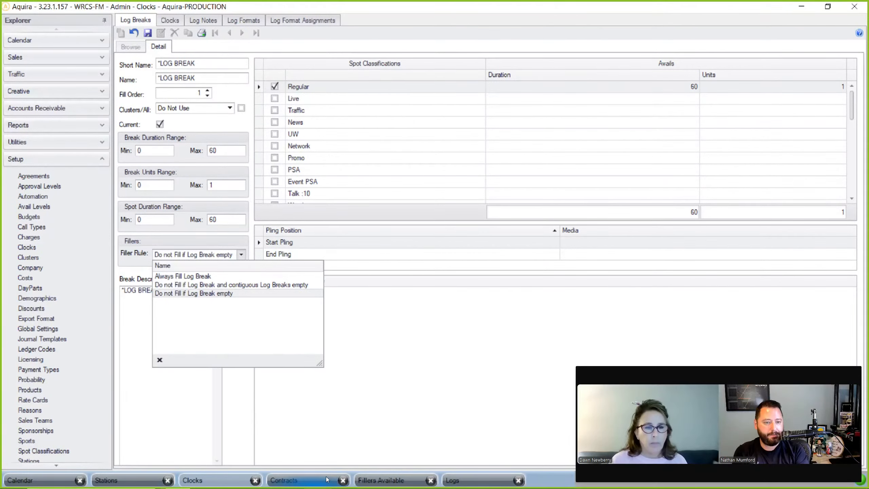
- In the Penny's Arcade contract, view spot line 3, then the Options page's filler settings
{"action": "left_click", "coordinate": [327, 479]}
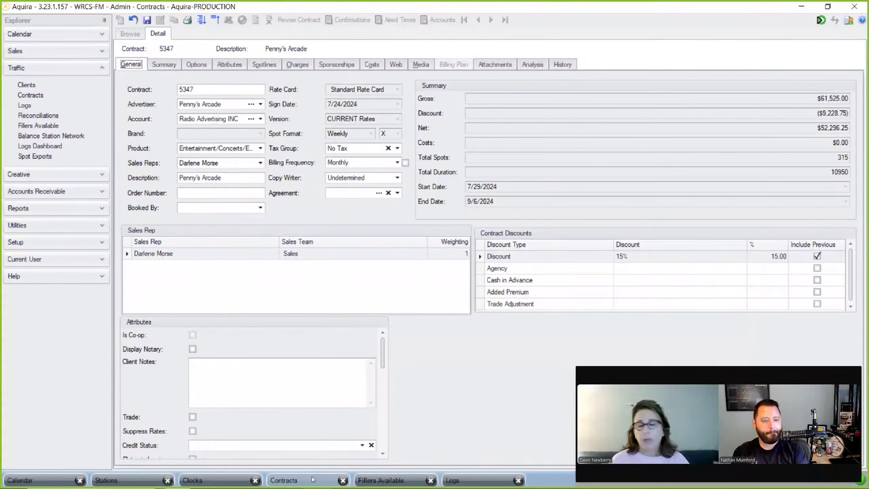
{"action": "left_click", "coordinate": [262, 64]}
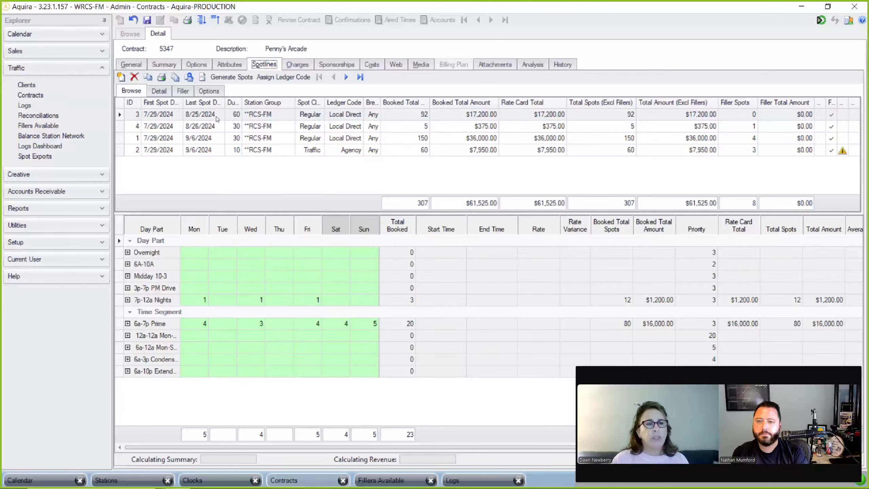
{"action": "left_click", "coordinate": [162, 93]}
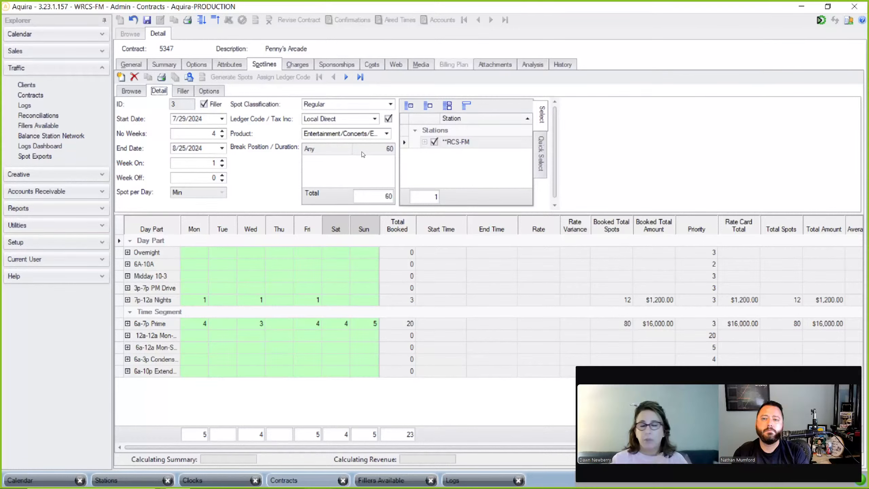
{"action": "left_click", "coordinate": [197, 64]}
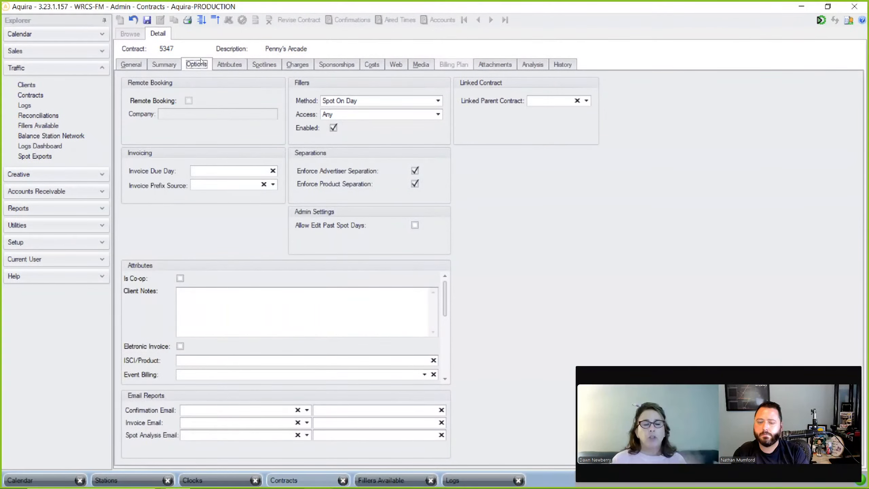
- Keep the filler method Spot On Day and access Any, then return to spot line 3
{"action": "left_click", "coordinate": [438, 102]}
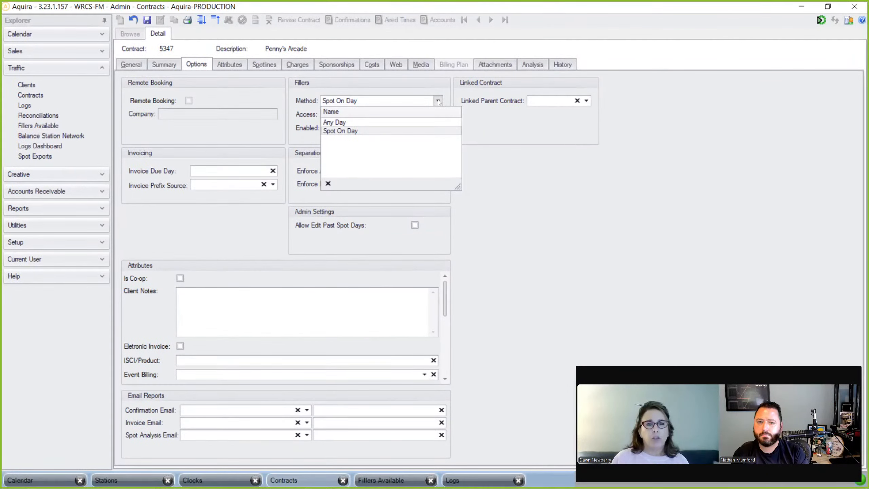
{"action": "left_click", "coordinate": [264, 65]}
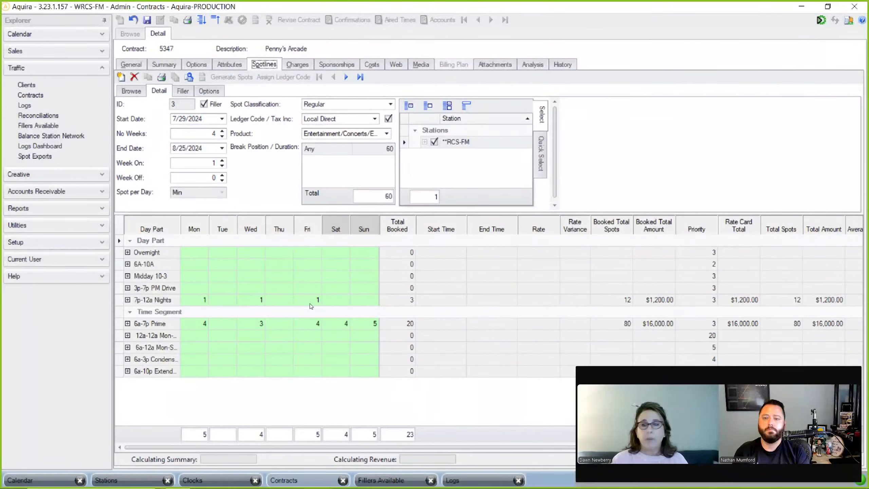
{"action": "left_click", "coordinate": [193, 65]}
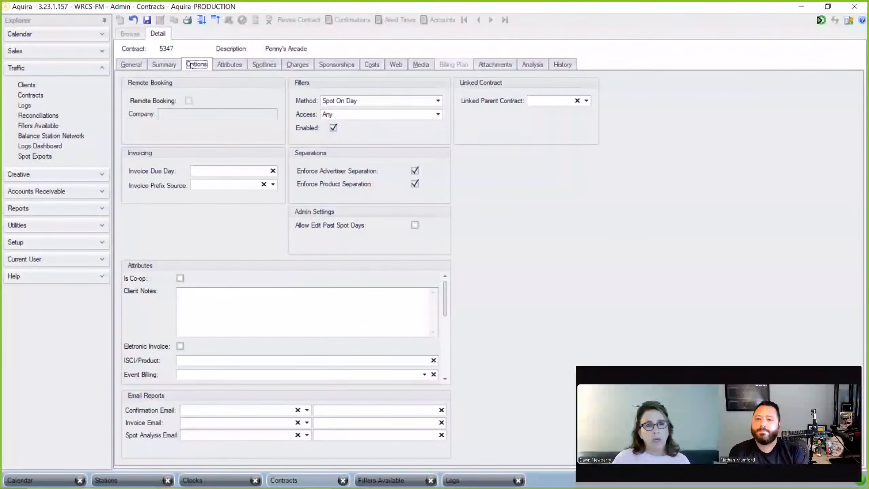
{"action": "left_click", "coordinate": [438, 101]}
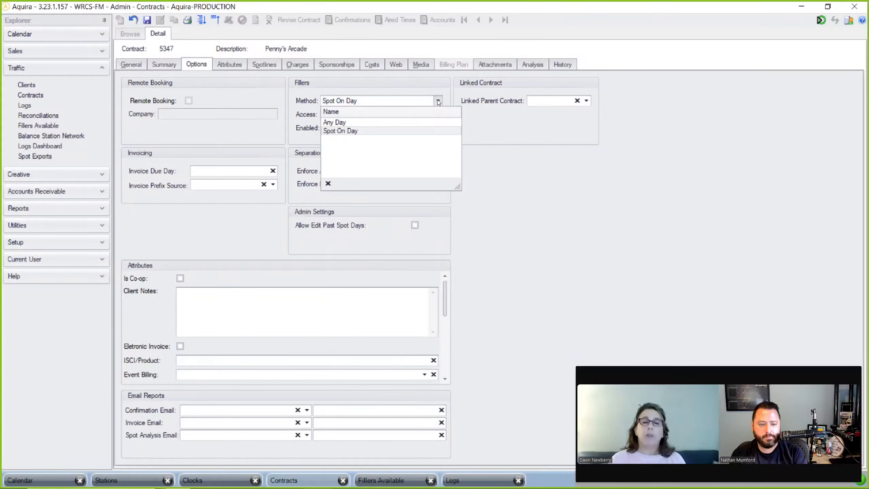
{"action": "left_click", "coordinate": [438, 101]}
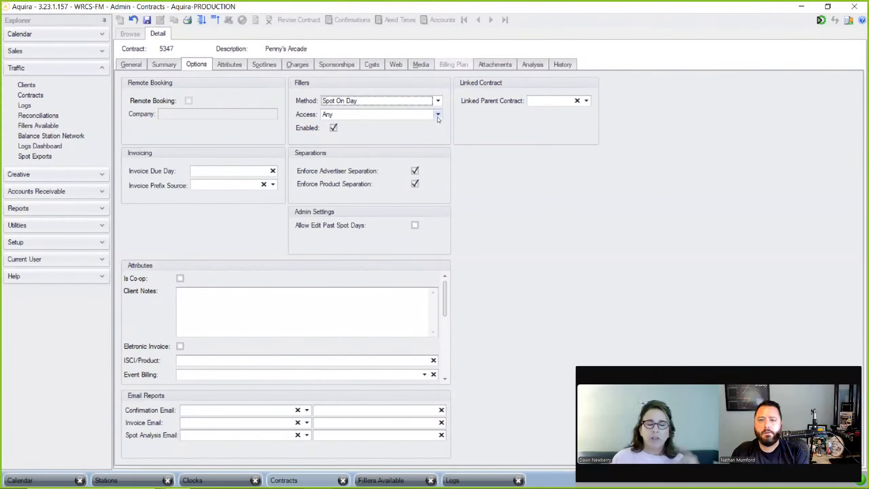
{"action": "left_click", "coordinate": [437, 116]}
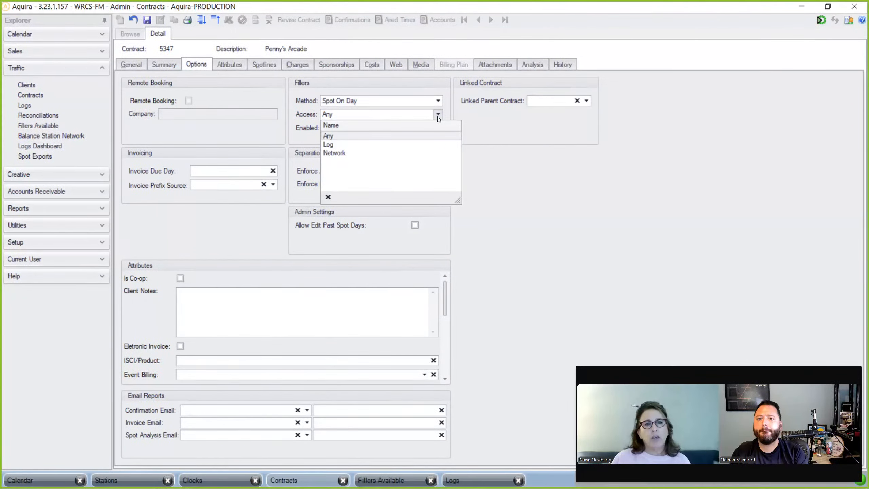
{"action": "left_click", "coordinate": [438, 116]}
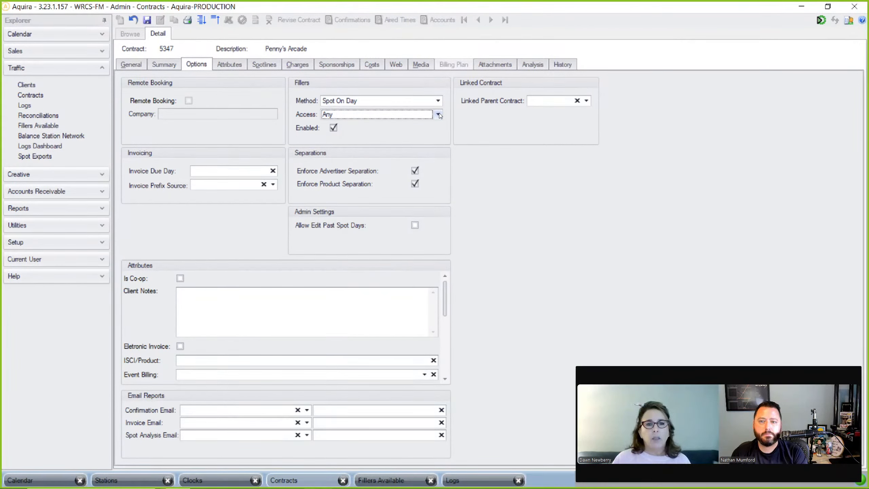
{"action": "left_click", "coordinate": [438, 114]}
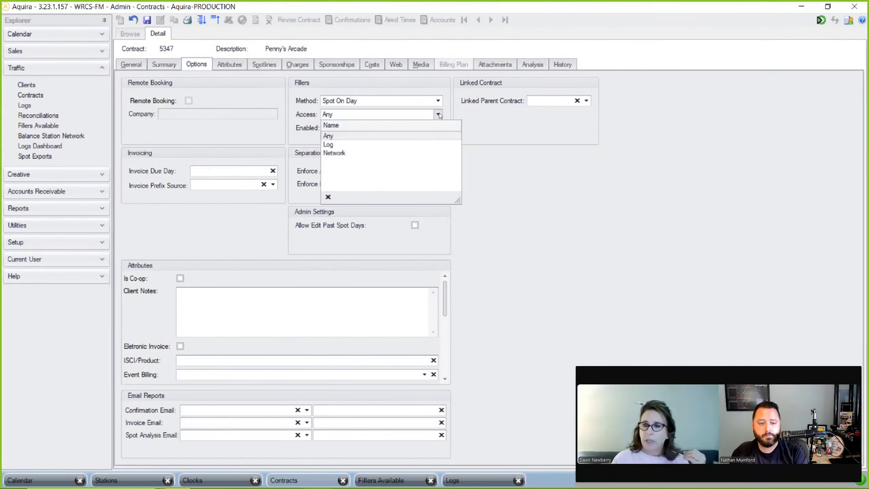
{"action": "left_click", "coordinate": [265, 64]}
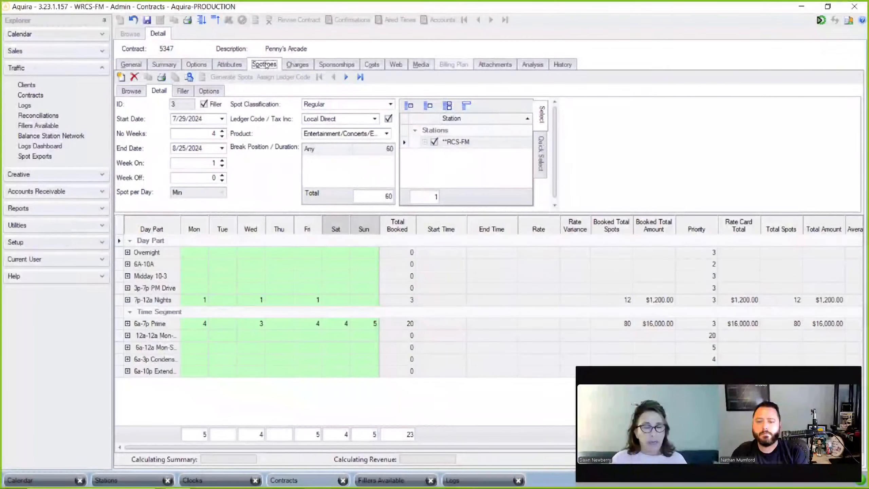
- Set the filler start date to 7/29/2024 and limit filler spots to a Maximum of 4
{"action": "left_click", "coordinate": [187, 93]}
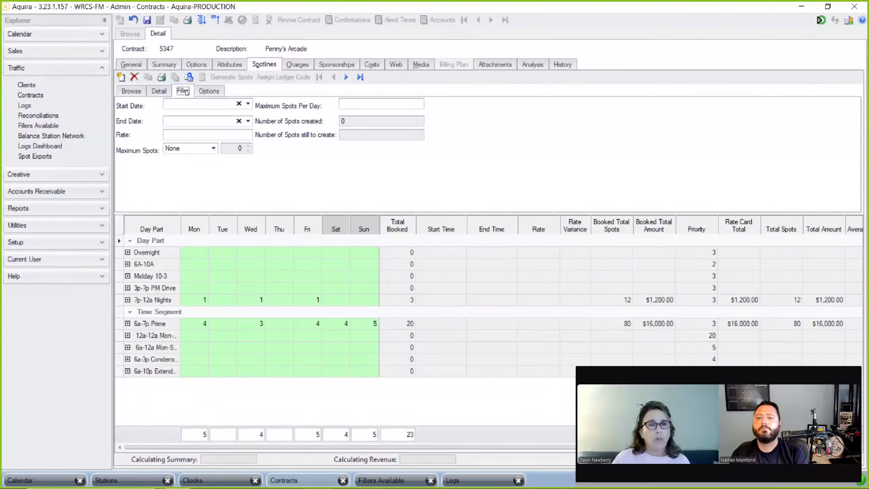
{"action": "left_click", "coordinate": [248, 103]}
{"action": "left_click", "coordinate": [189, 211]}
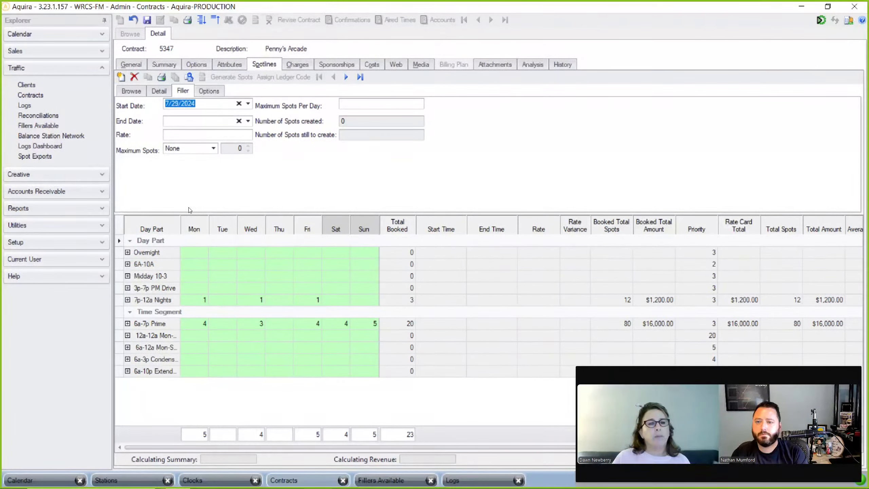
{"action": "left_click", "coordinate": [216, 150]}
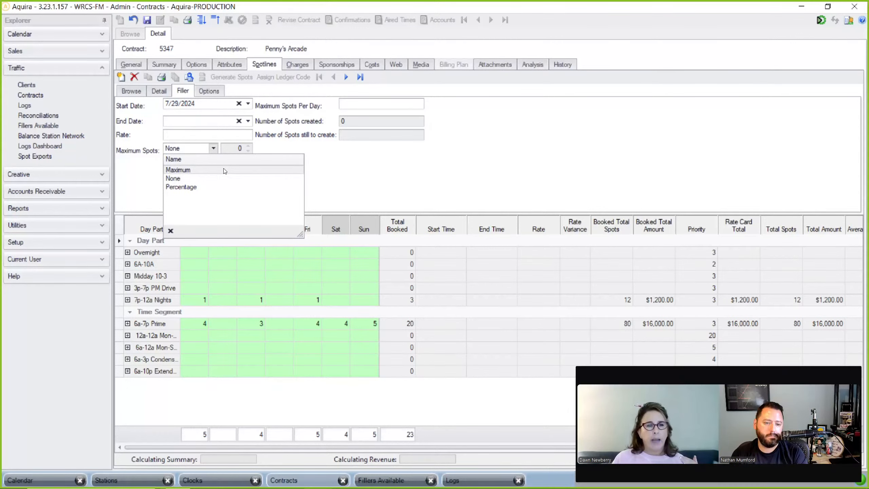
{"action": "left_click", "coordinate": [225, 170]}
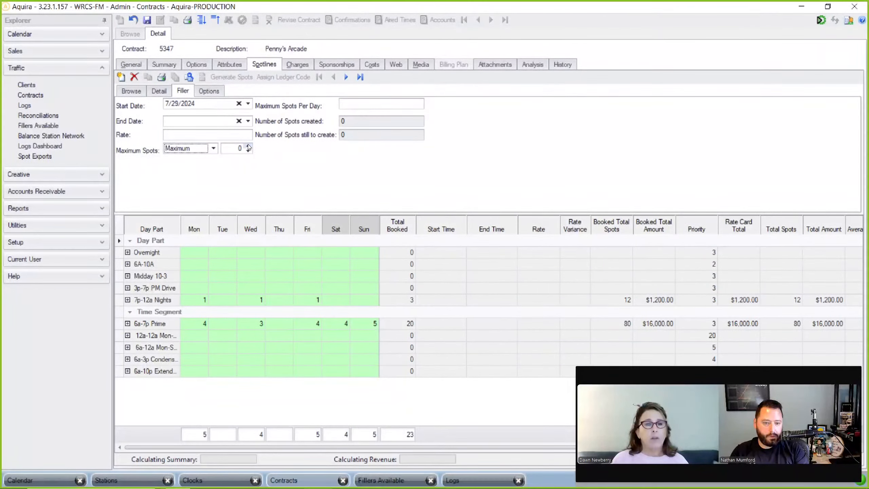
{"action": "left_click", "coordinate": [228, 148]}
{"action": "left_click_drag", "start_coordinate": [228, 147], "coordinate": [257, 150]}
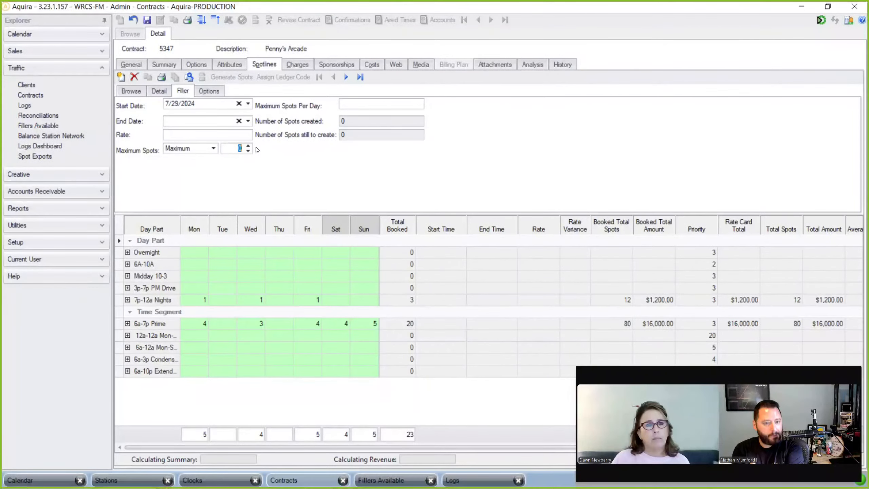
{"action": "type", "text": "4"}
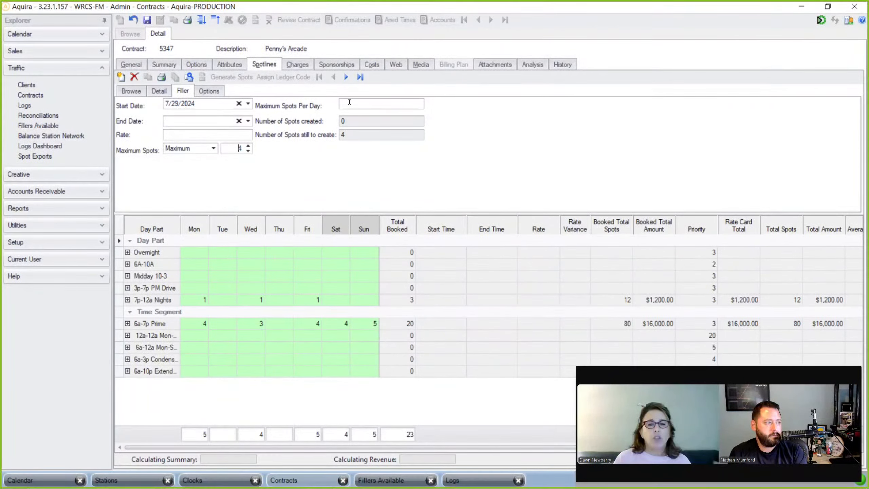
- Allow at most 2 filler spots per day and set the end date to 7/31/2024
{"action": "left_click", "coordinate": [349, 103]}
{"action": "type", "text": "2"}
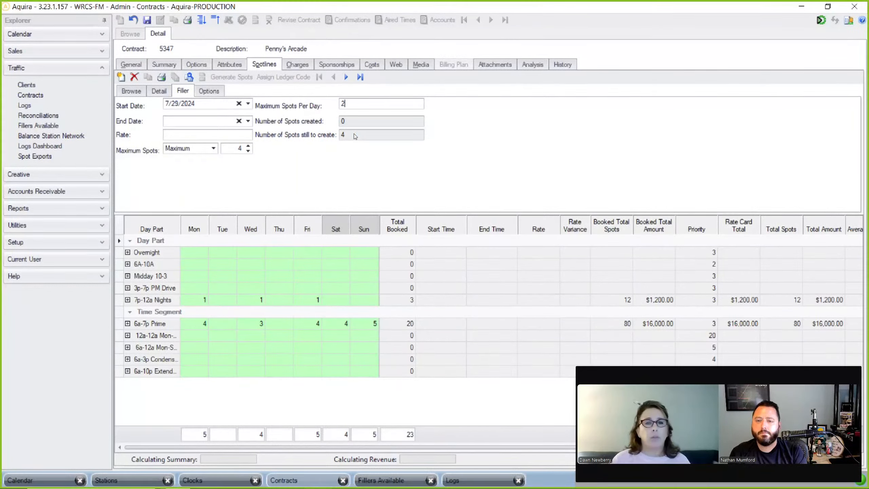
{"action": "left_click", "coordinate": [421, 64]}
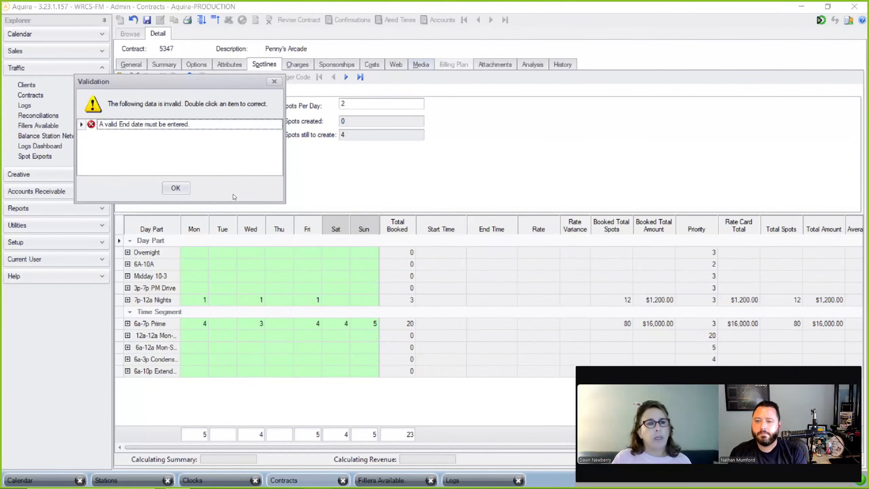
{"action": "left_click", "coordinate": [175, 188]}
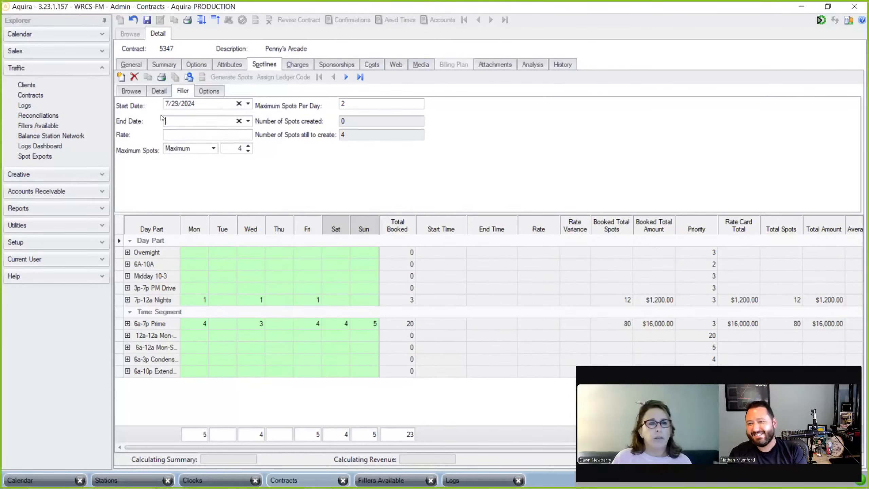
{"action": "left_click", "coordinate": [248, 121]}
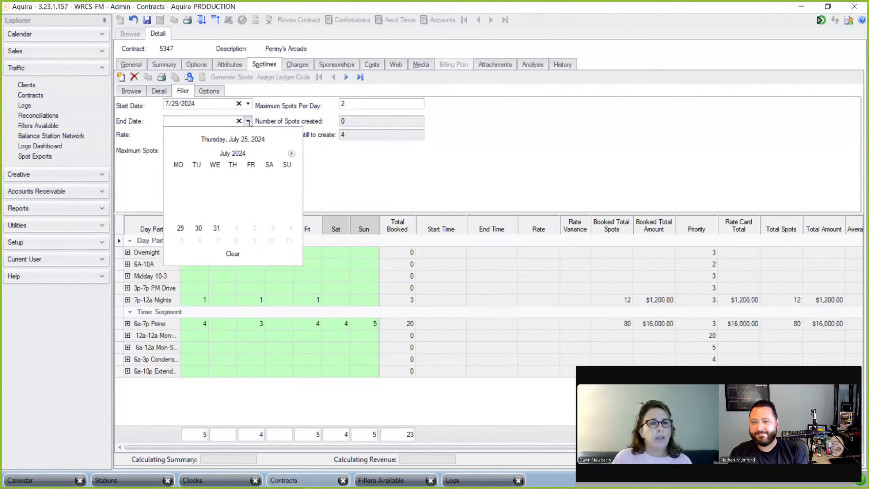
{"action": "left_click", "coordinate": [217, 229]}
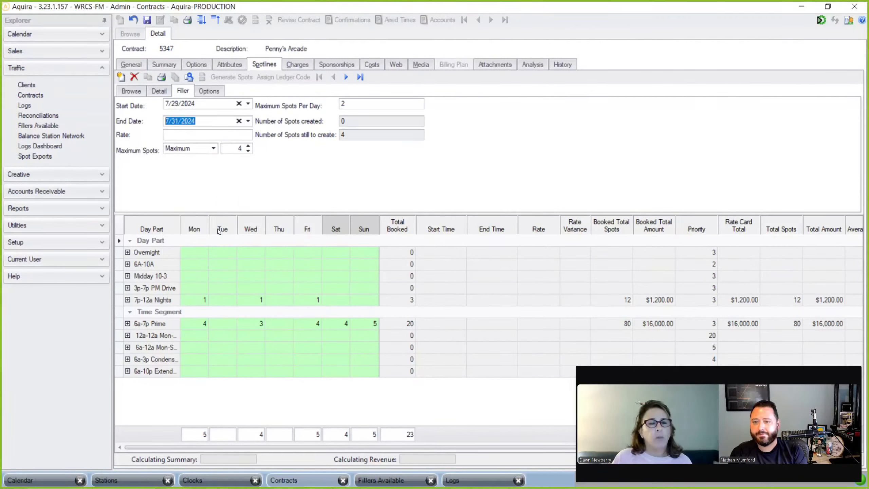
- List the media attachments: Arcade Games on 13 day parts, Generic_Arcade on Filler
{"action": "left_click", "coordinate": [420, 65]}
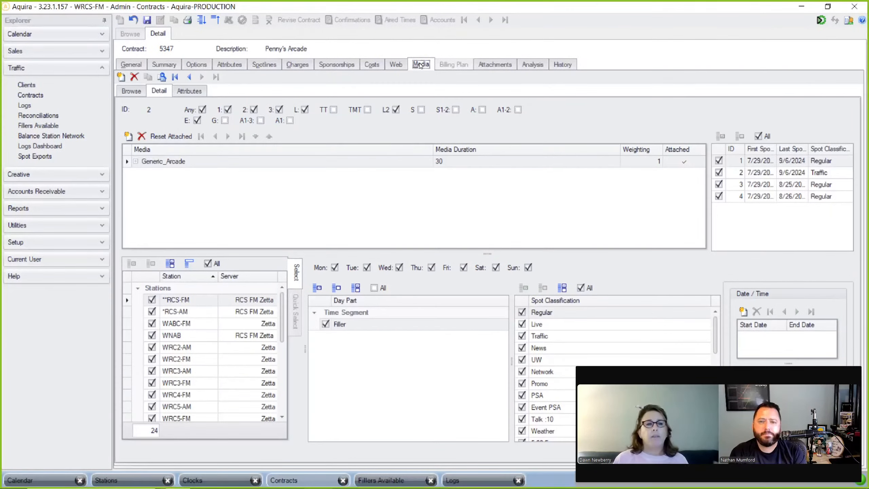
{"action": "left_click", "coordinate": [142, 92]}
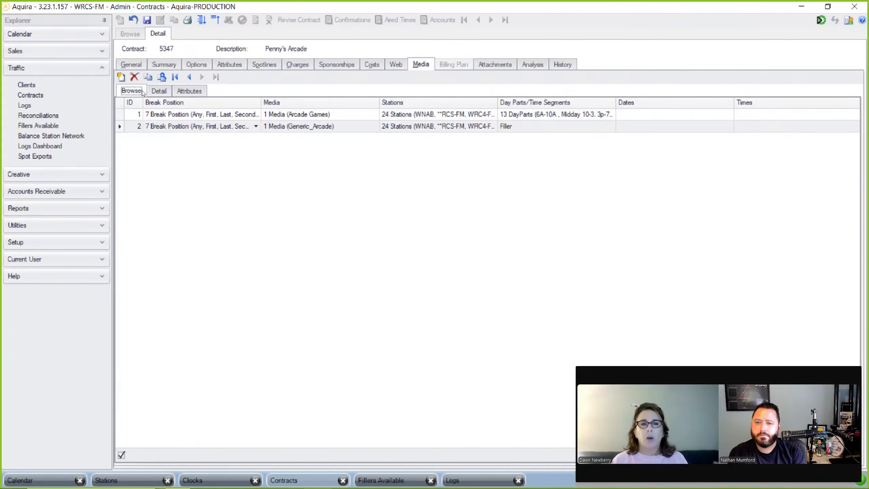
{"action": "left_click", "coordinate": [279, 115]}
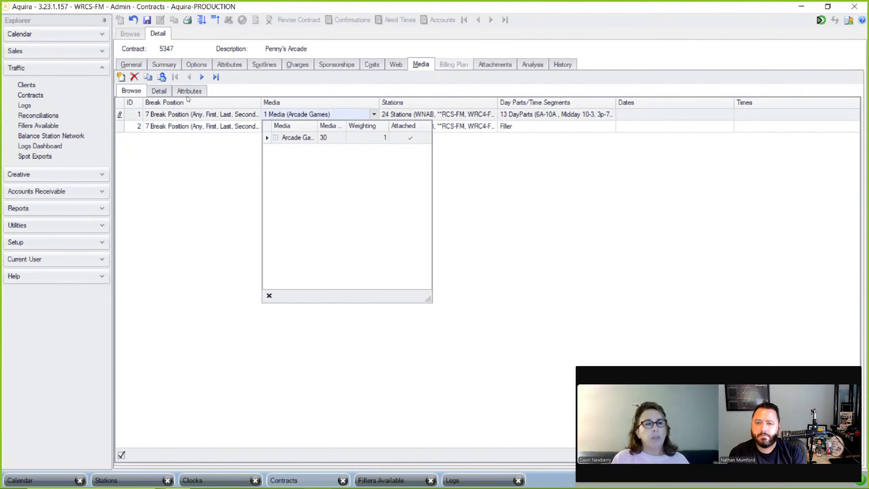
{"action": "left_click", "coordinate": [156, 91]}
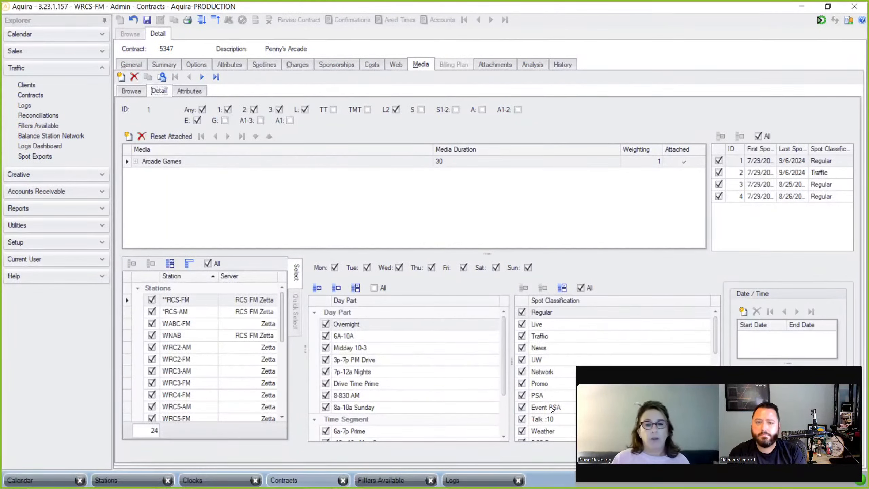
{"action": "left_click_drag", "start_coordinate": [502, 373], "coordinate": [503, 421]}
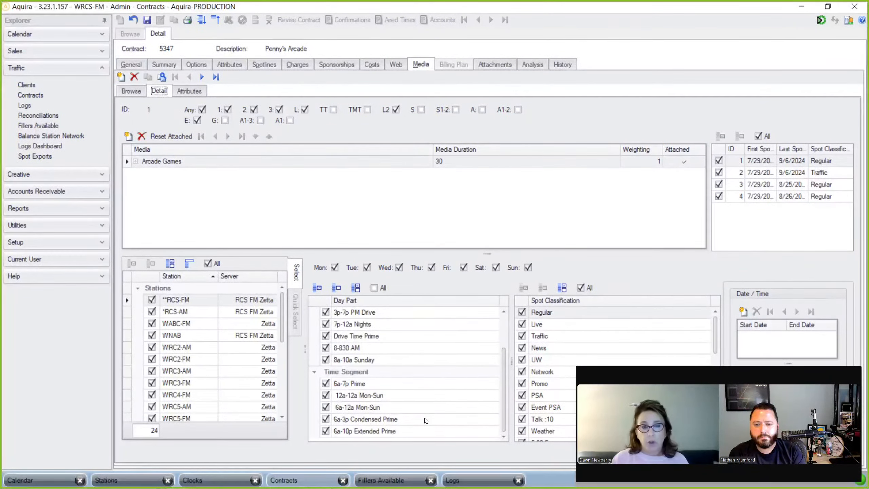
{"action": "left_click", "coordinate": [131, 90]}
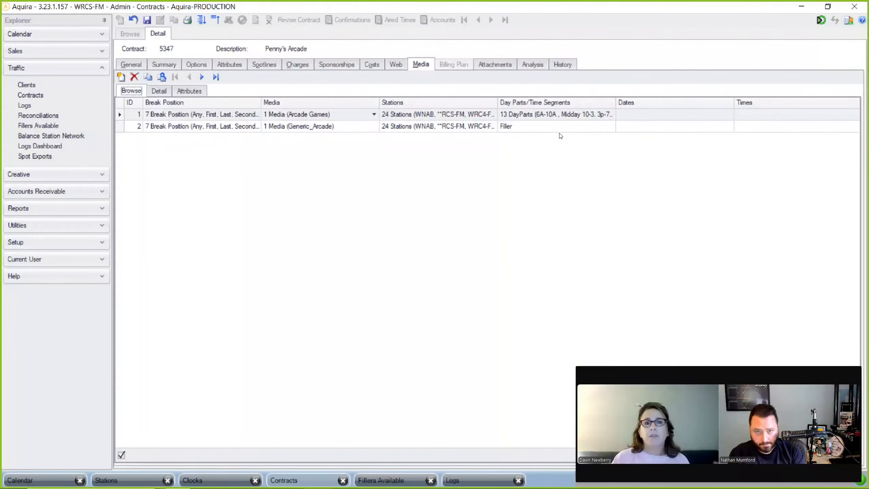
{"action": "left_click", "coordinate": [559, 129]}
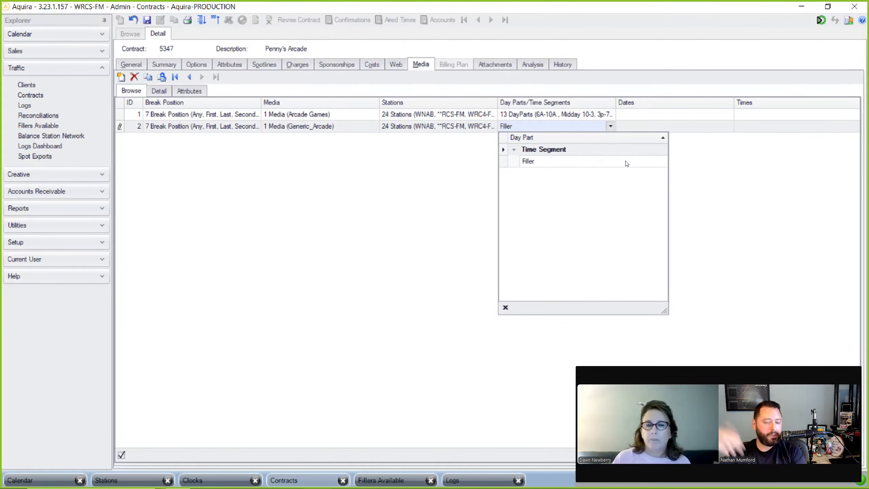
{"action": "left_click", "coordinate": [425, 201]}
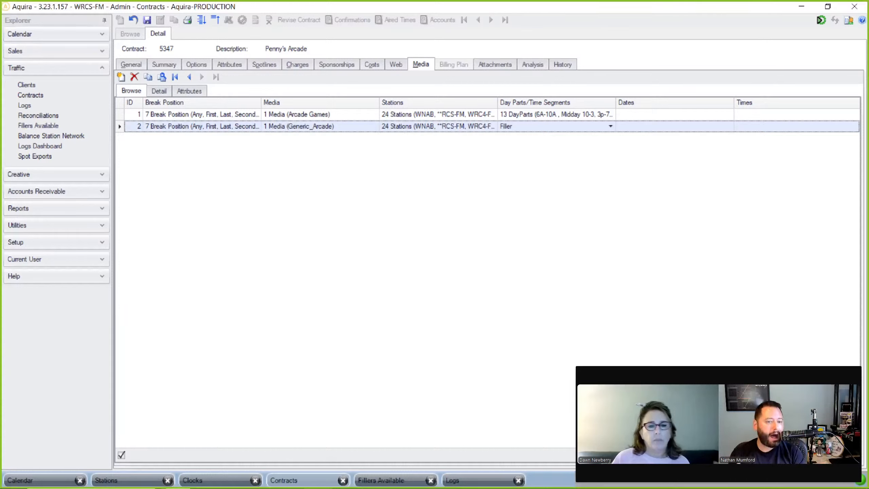
{"action": "mouse_move", "coordinate": [413, 484]}
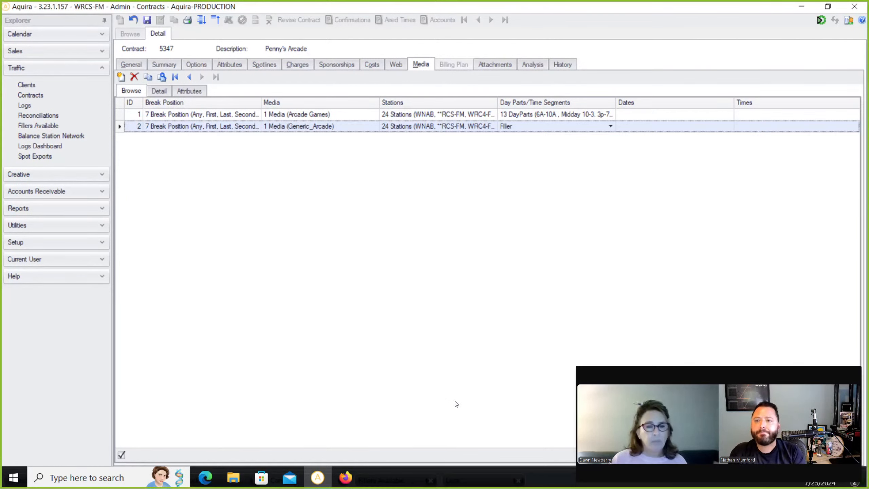
- Review the RCS-FM filler lines, then switch to the station's 7/25–8/25/2024 logs
{"action": "left_click", "coordinate": [392, 478]}
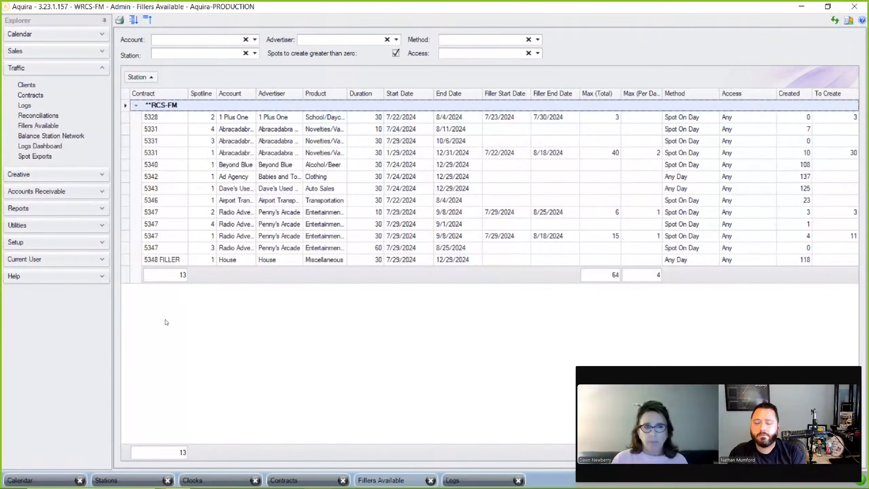
{"action": "left_click", "coordinate": [60, 129]}
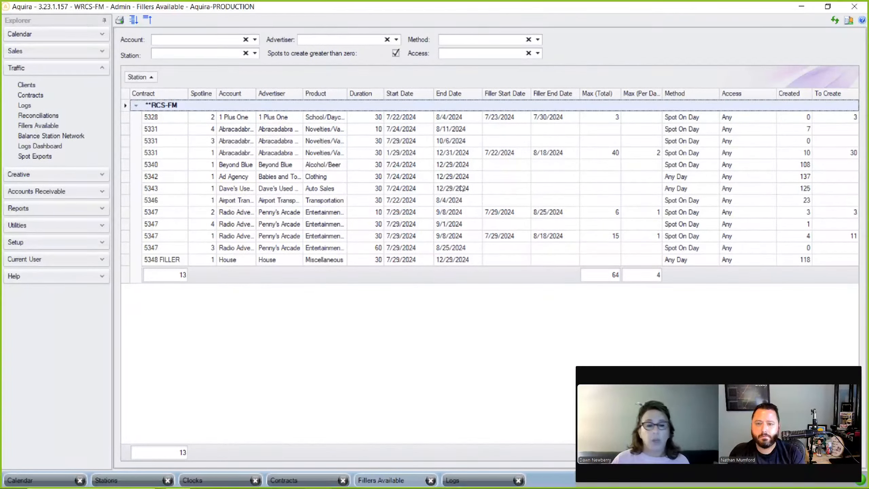
{"action": "mouse_move", "coordinate": [469, 478]}
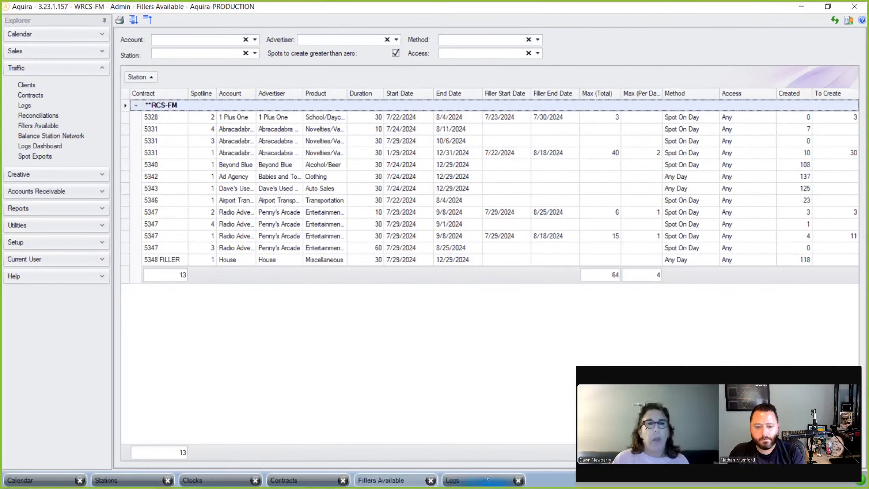
{"action": "left_click", "coordinate": [488, 478]}
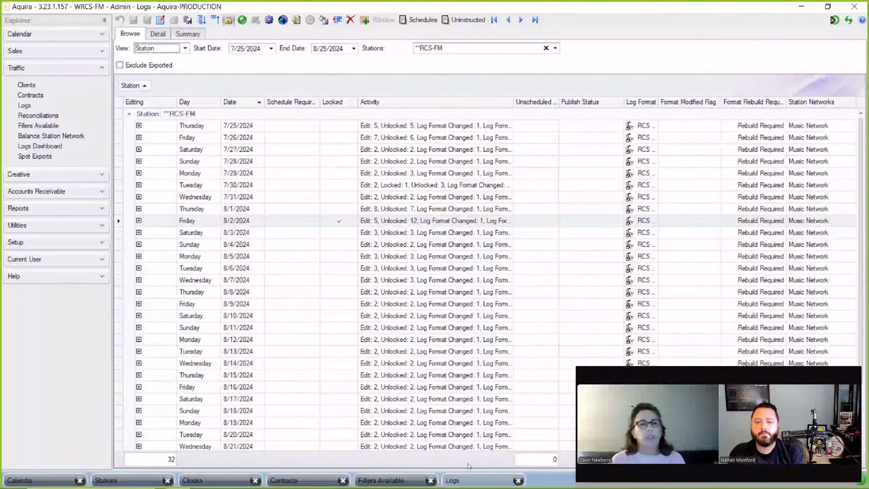
- Open the Friday 8/2/2024 RCS-FM log for editing and list its available filler lines
{"action": "left_click", "coordinate": [324, 216]}
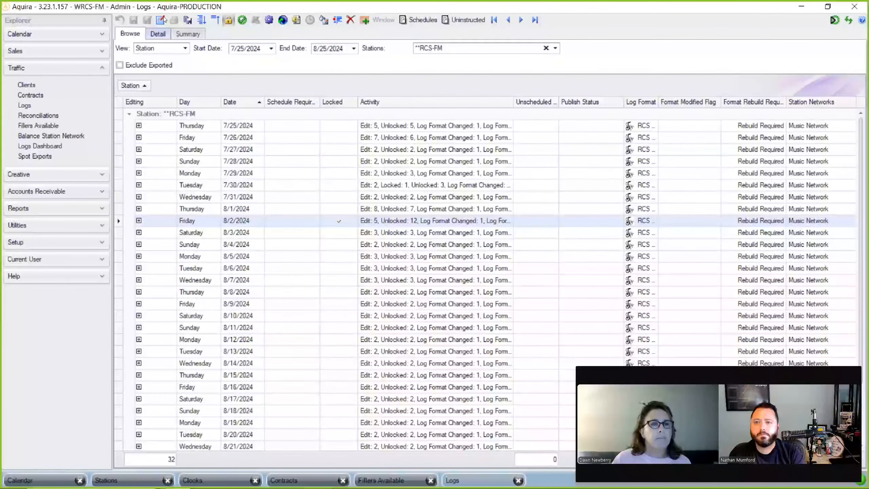
{"action": "left_click", "coordinate": [161, 19]}
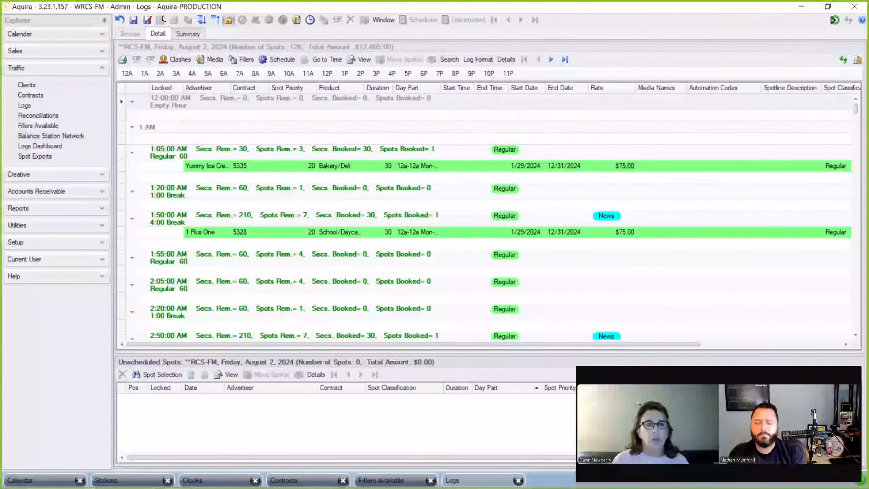
{"action": "left_click", "coordinate": [243, 60]}
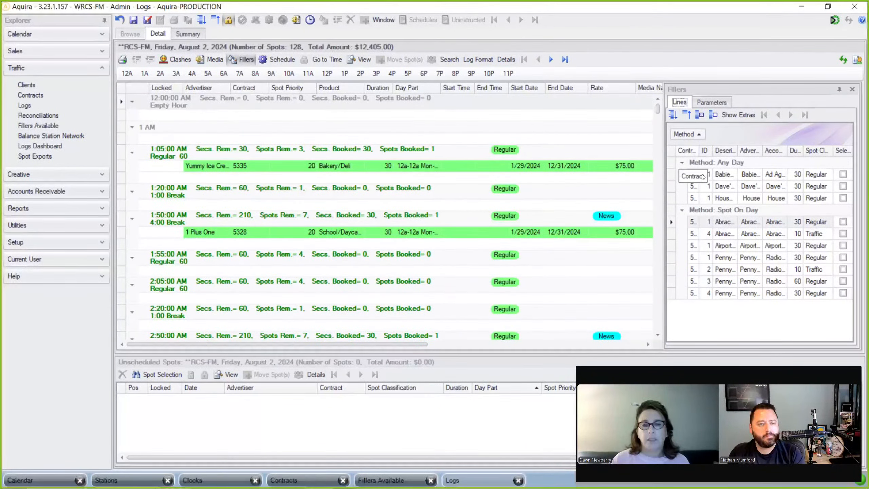
- Put a Penny's Arcade filler in the 1:05 AM break and check all 10 filler lines
{"action": "left_click", "coordinate": [738, 294]}
{"action": "left_click_drag", "start_coordinate": [539, 182], "coordinate": [536, 180]}
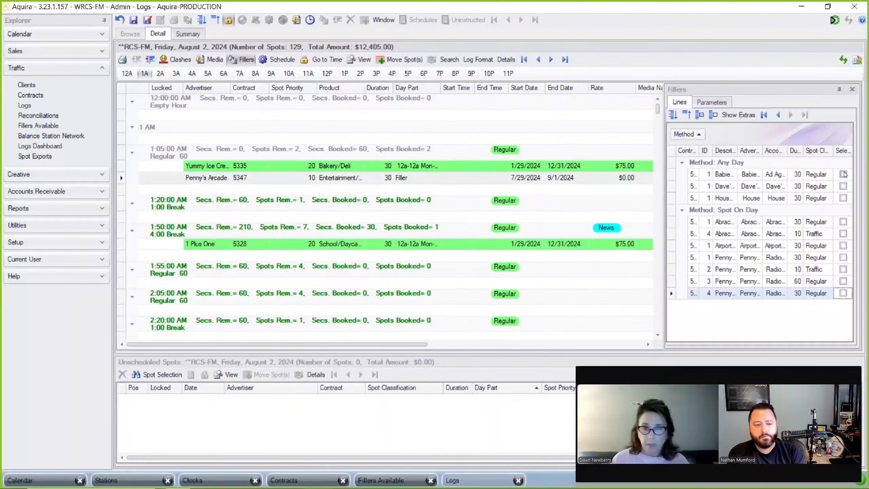
{"action": "left_click", "coordinate": [701, 116]}
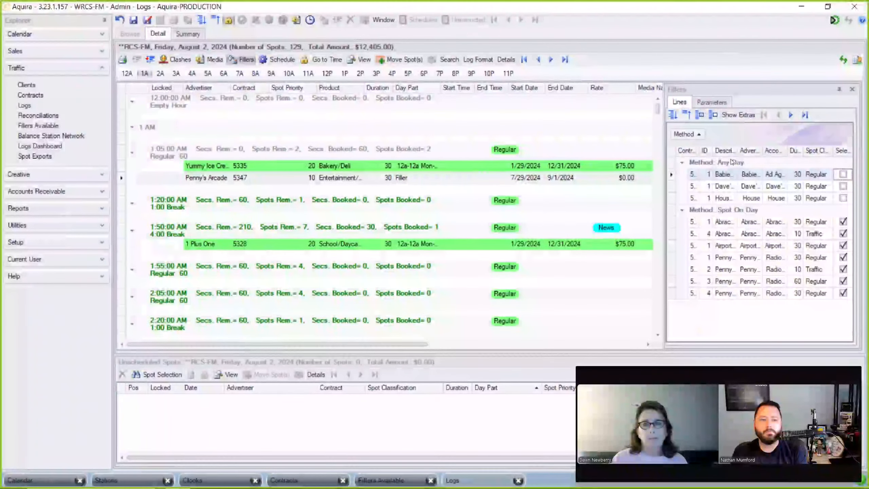
{"action": "left_click", "coordinate": [700, 115]}
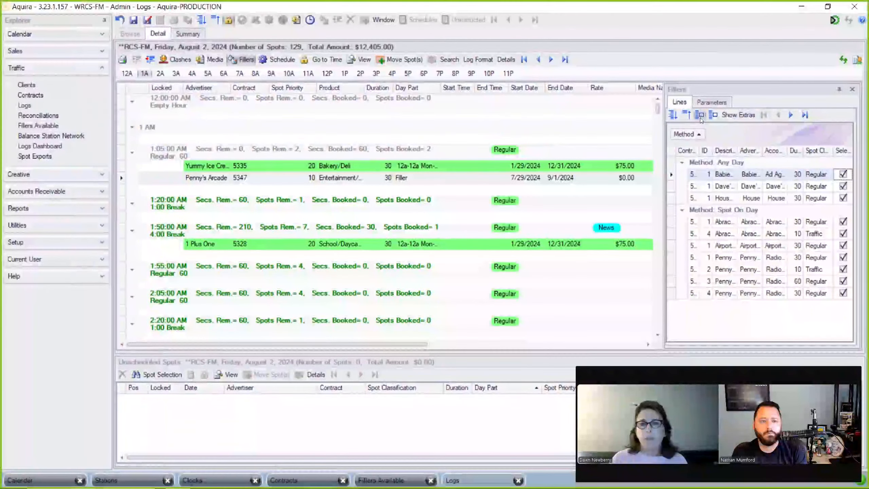
{"action": "left_click", "coordinate": [712, 102]}
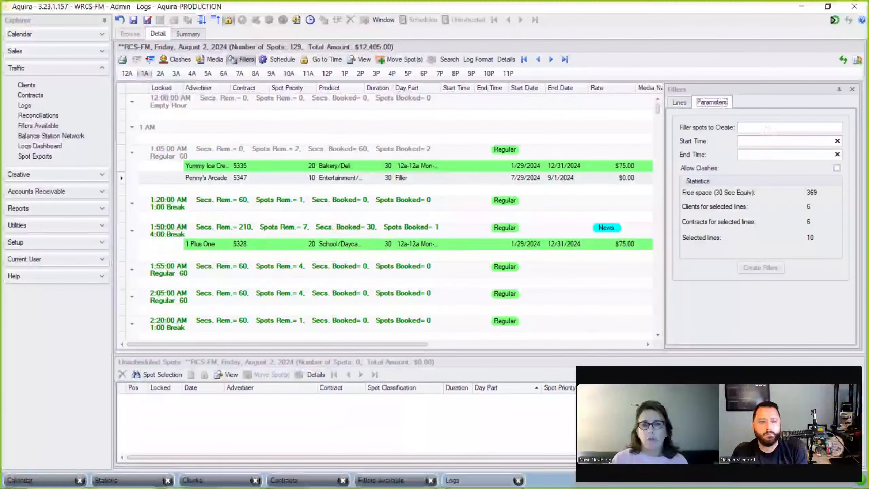
- Create 100 filler spots from the checked lines, leaving the start time blank
{"action": "left_click", "coordinate": [766, 129]}
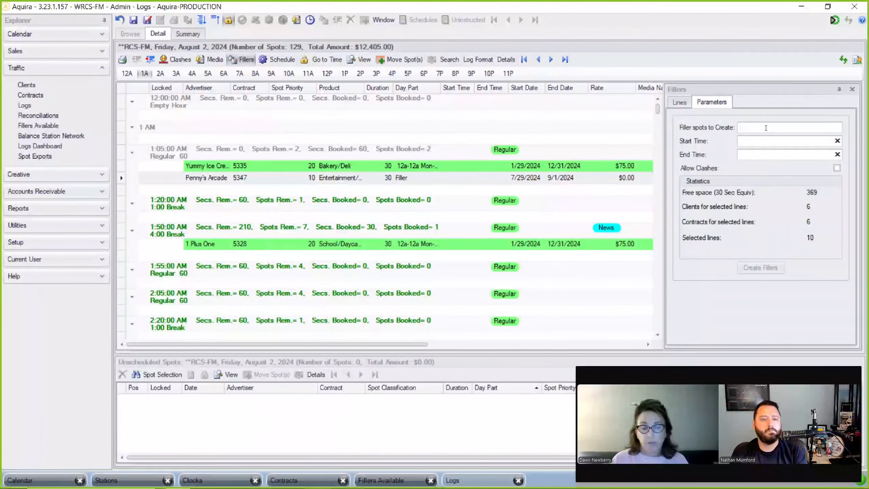
{"action": "type", "text": "100"}
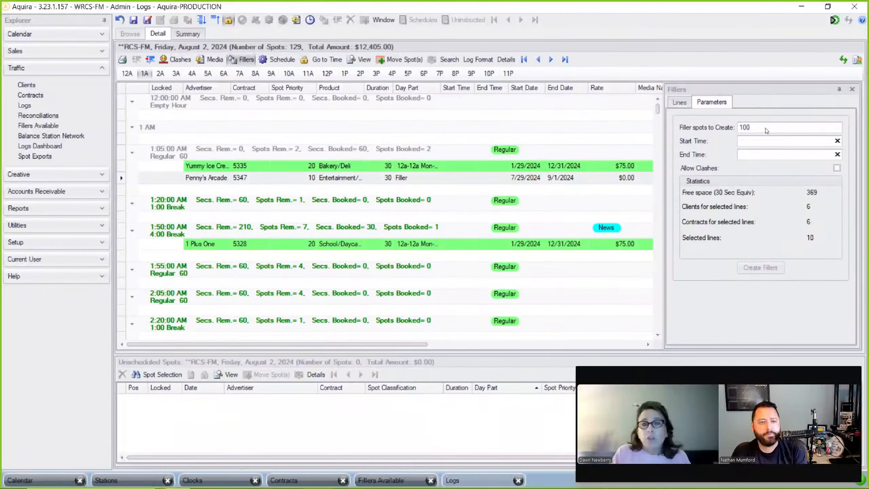
{"action": "left_click", "coordinate": [770, 144]}
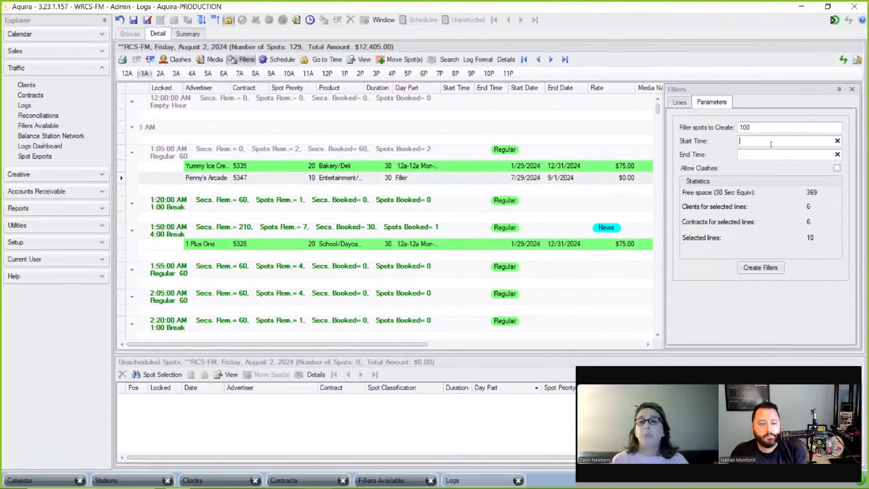
{"action": "left_click", "coordinate": [771, 157]}
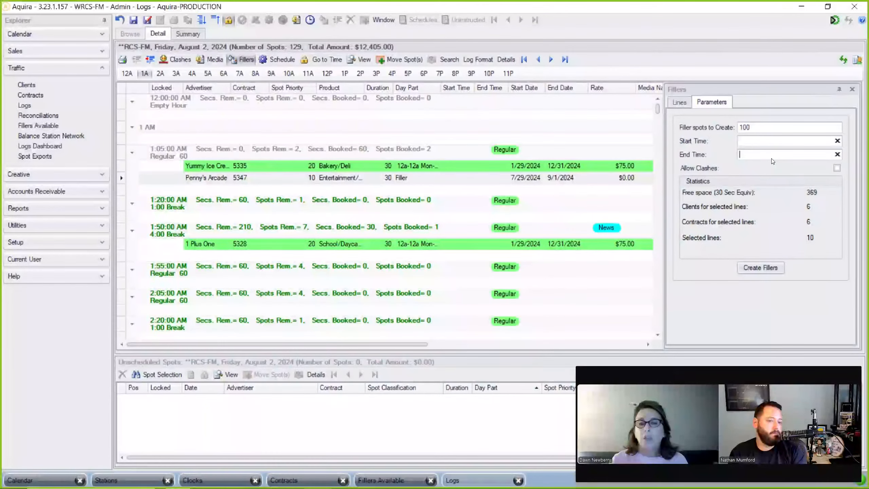
{"action": "left_click", "coordinate": [765, 269]}
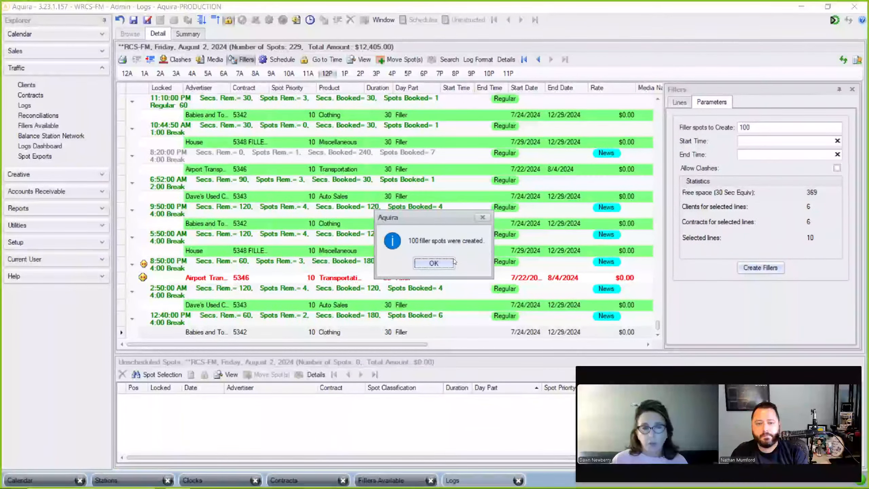
{"action": "left_click", "coordinate": [433, 263]}
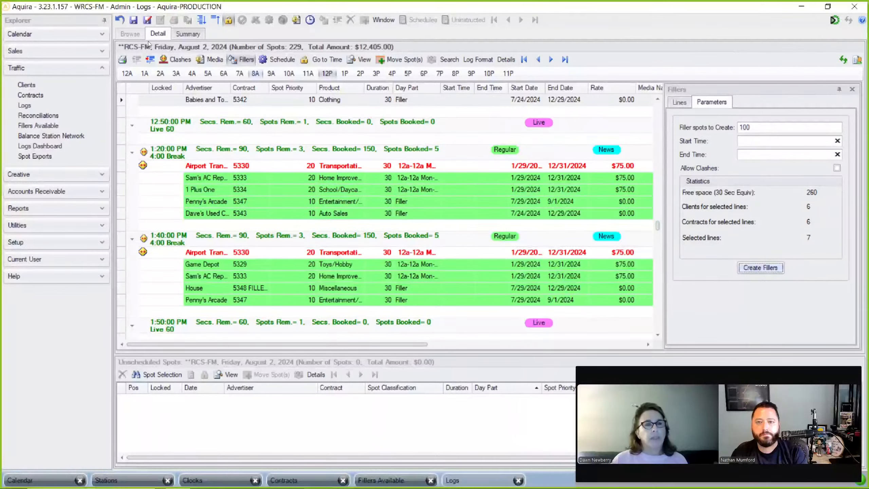
- Save the August 2 log, then auto-fill the 8/2–8/4 RCS-FM logs without allowing clashes
{"action": "left_click", "coordinate": [133, 20]}
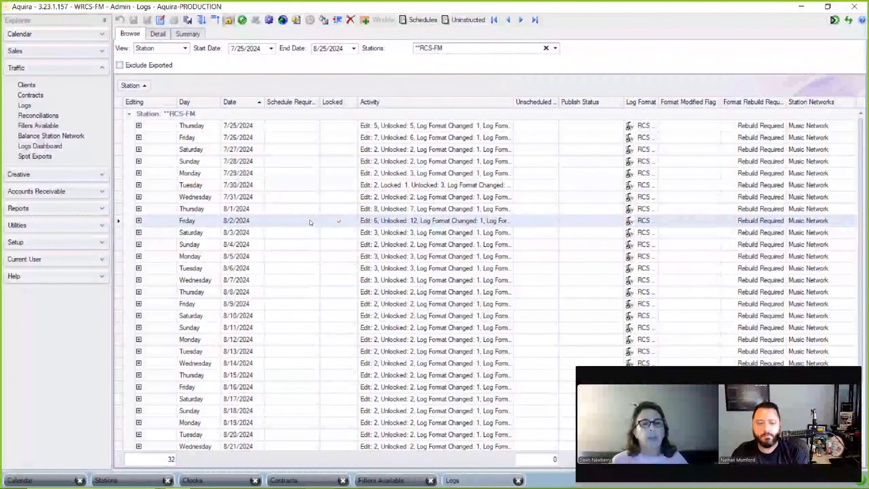
{"action": "left_click", "coordinate": [302, 245], "text": "shift"}
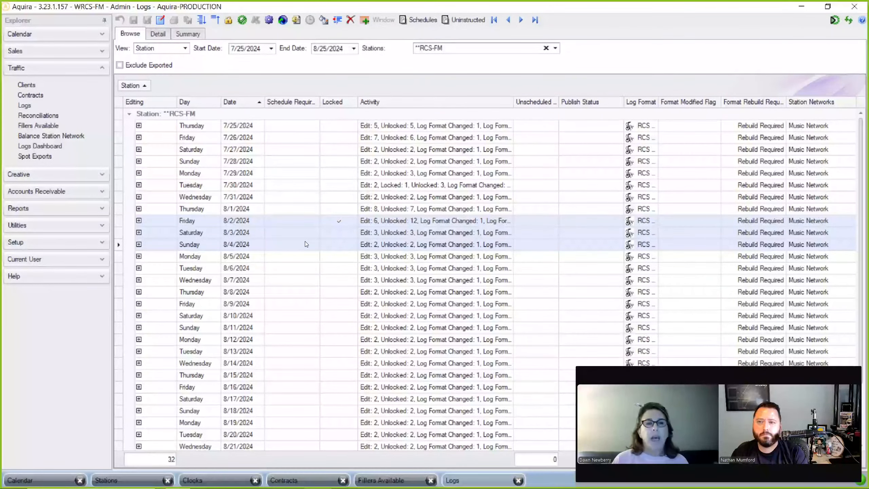
{"action": "left_click", "coordinate": [323, 22]}
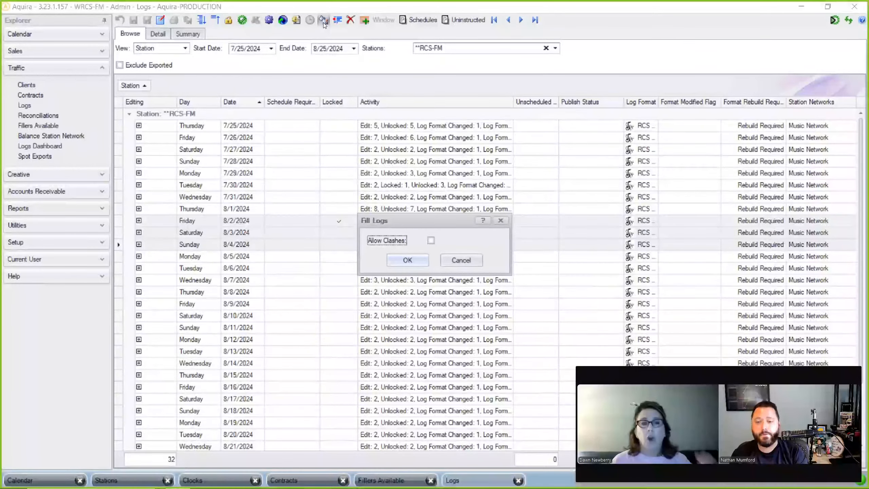
{"action": "left_click", "coordinate": [406, 261]}
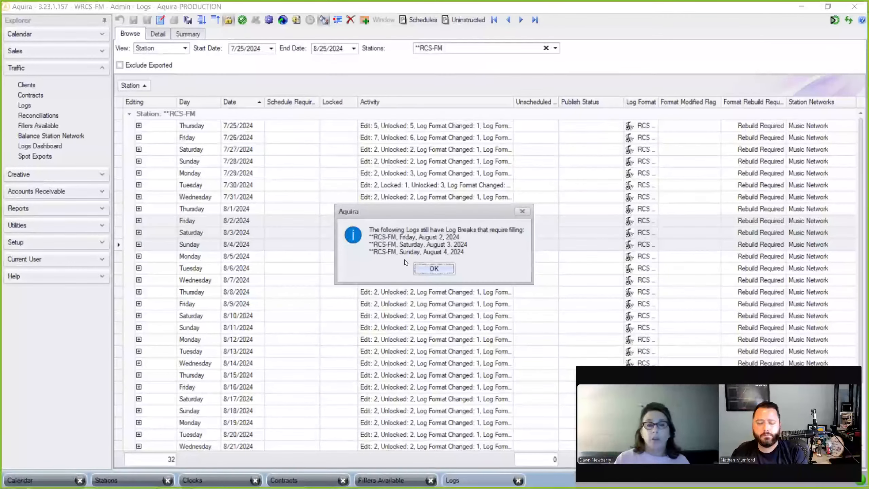
{"action": "left_click", "coordinate": [431, 268]}
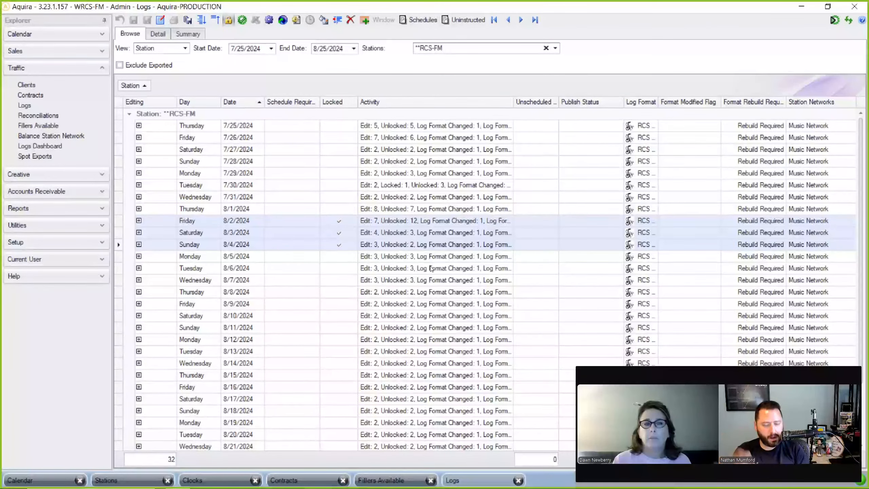
- Set the end date to 8/26/2024 and add *RCS-AM to the station filter with RCS-FM
{"action": "left_click", "coordinate": [554, 48]}
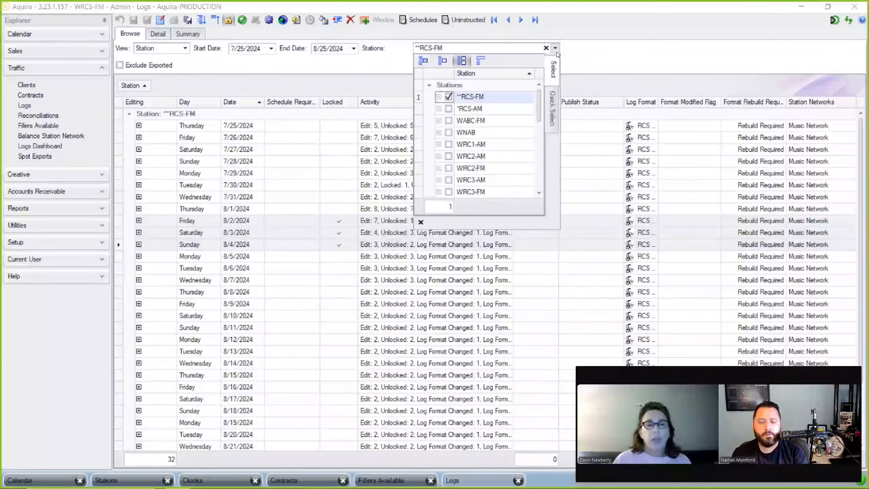
{"action": "left_click", "coordinate": [585, 57]}
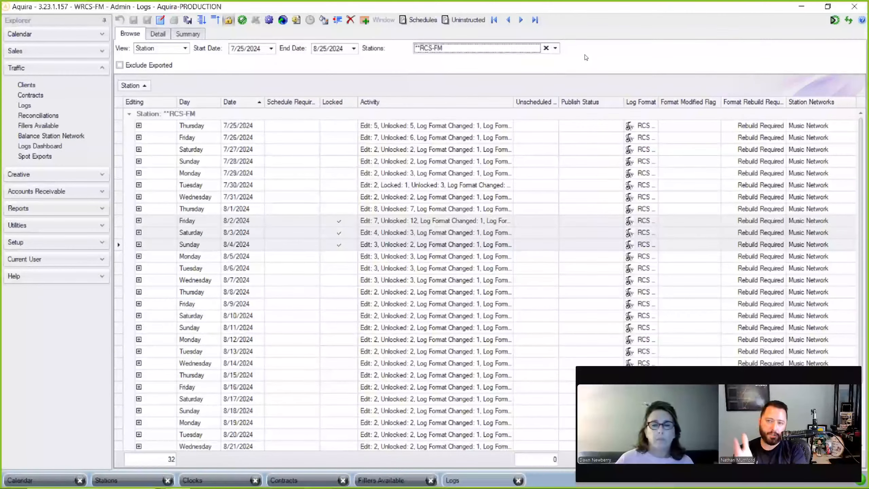
{"action": "left_click", "coordinate": [354, 49]}
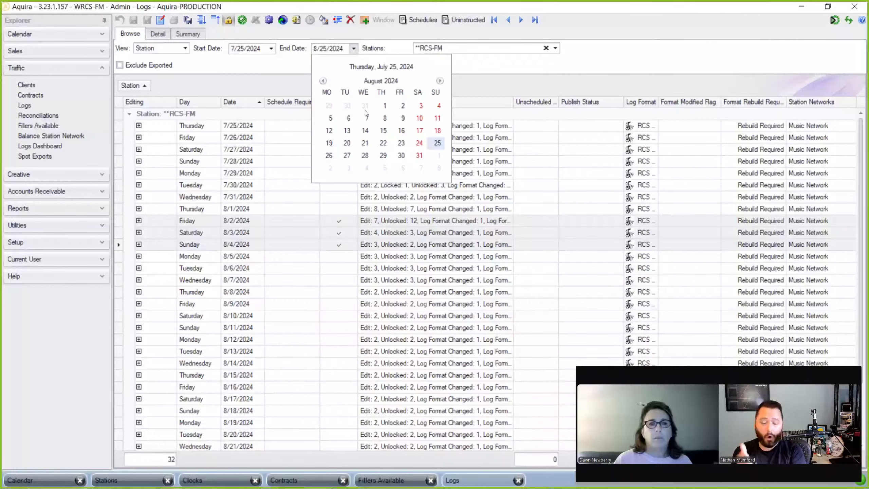
{"action": "left_click", "coordinate": [329, 155]}
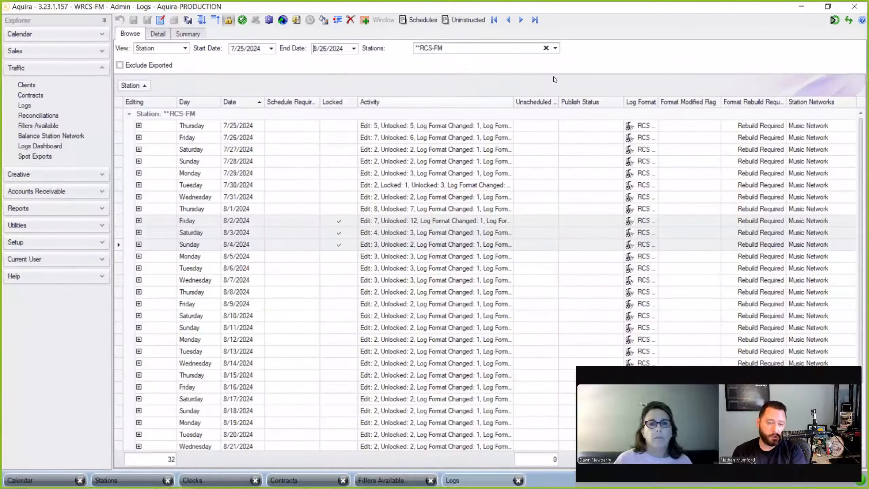
{"action": "left_click", "coordinate": [555, 48]}
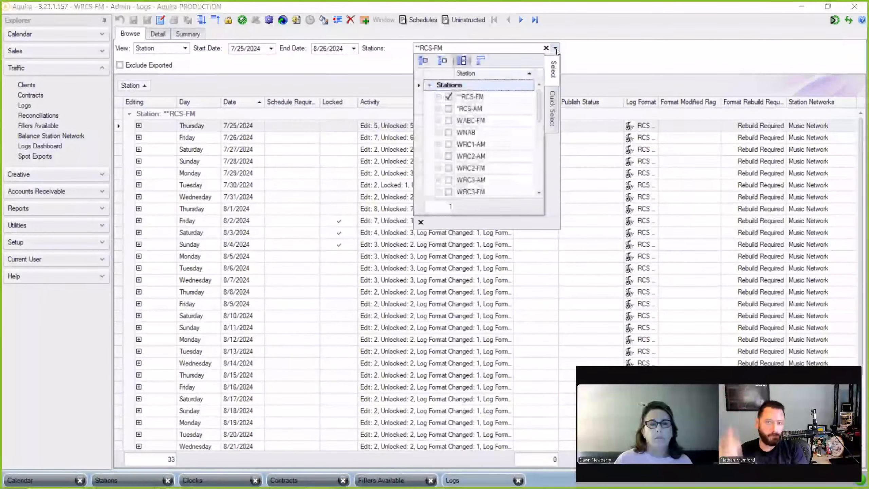
{"action": "left_click", "coordinate": [448, 109]}
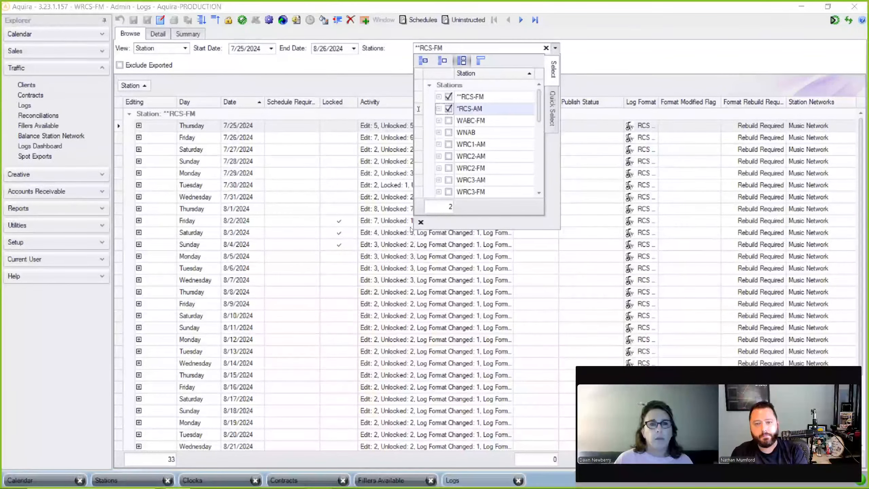
{"action": "left_click", "coordinate": [421, 222]}
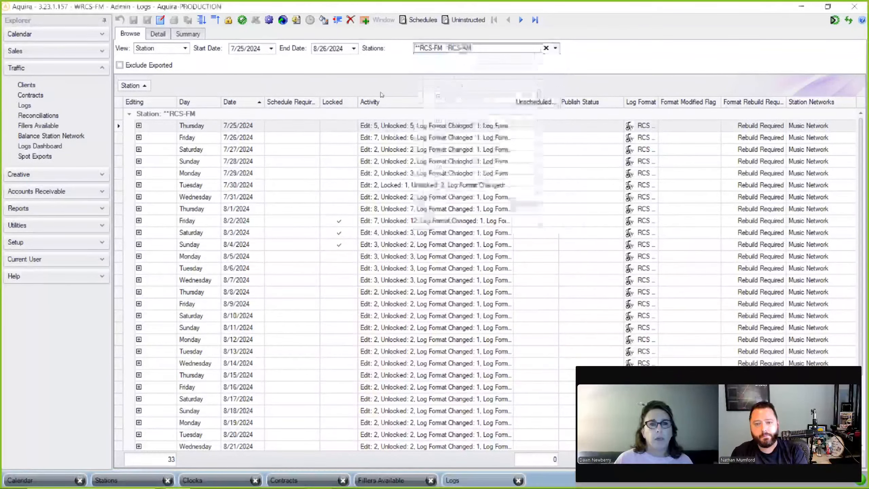
- Change the end date to 7/26/2024 and select all listed logs
{"action": "left_click", "coordinate": [354, 48]}
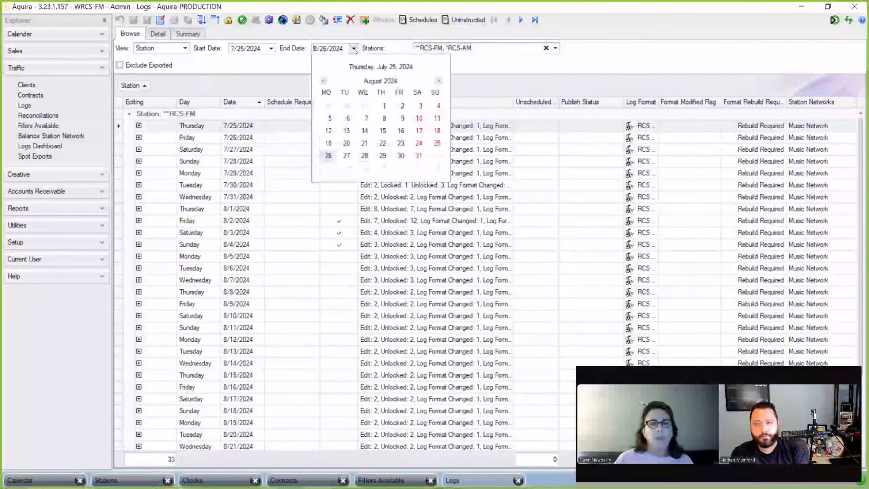
{"action": "left_click", "coordinate": [323, 81]}
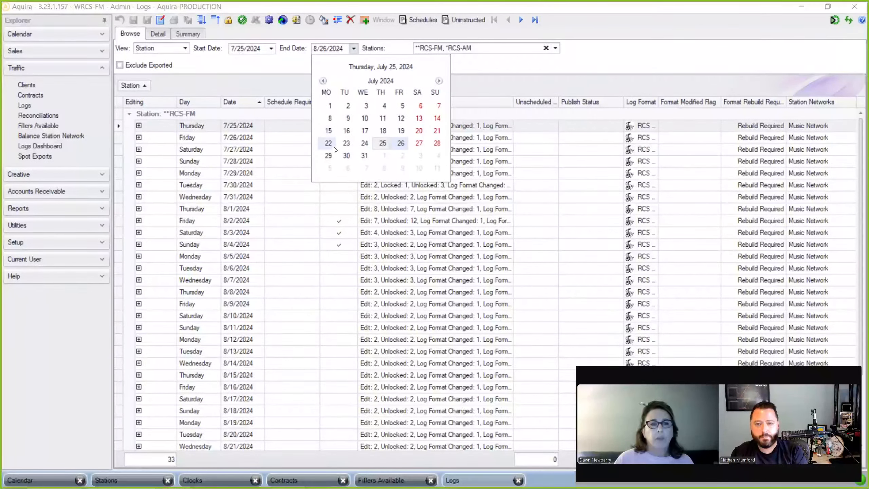
{"action": "left_click", "coordinate": [401, 144]}
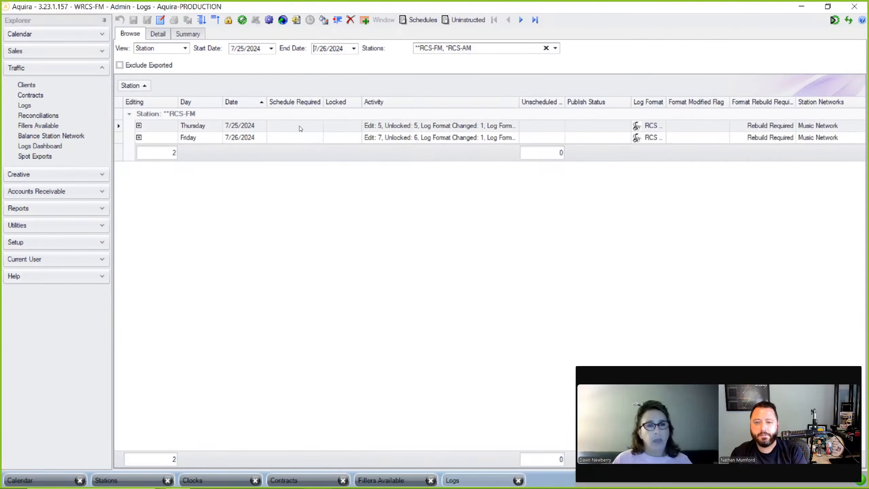
{"action": "key", "text": "ctrl+a"}
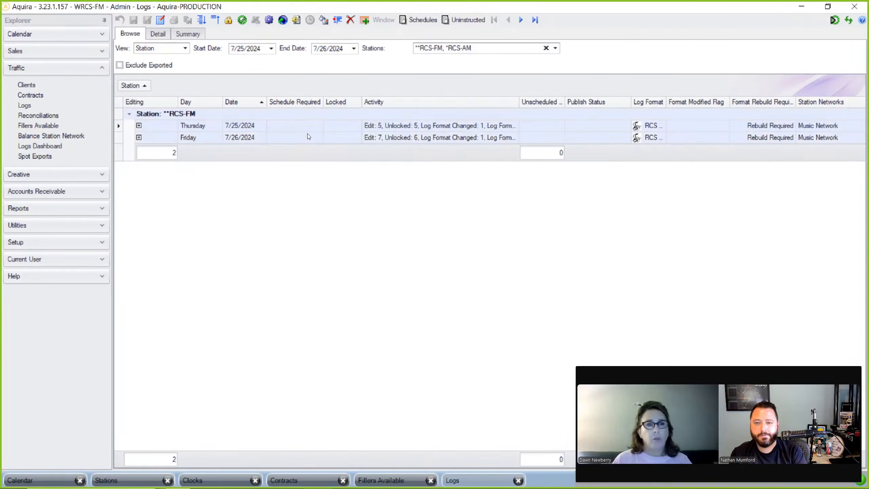
- Auto-fill the selected 7/25 and 7/26 logs and acknowledge the unfilled-breaks notice
{"action": "left_click", "coordinate": [327, 22]}
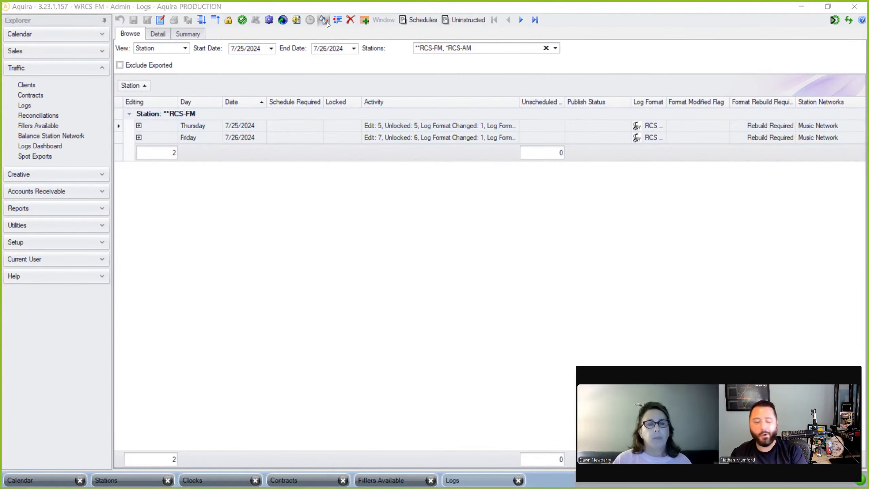
{"action": "left_click", "coordinate": [412, 264]}
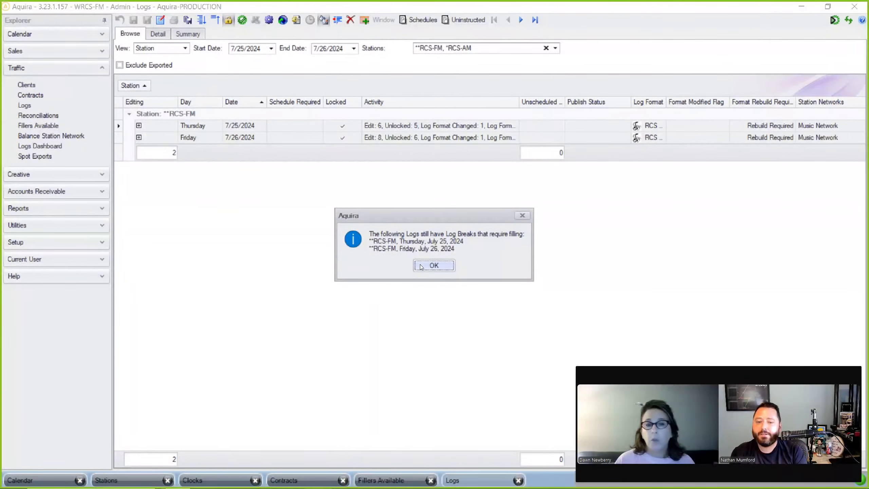
{"action": "left_click", "coordinate": [424, 267]}
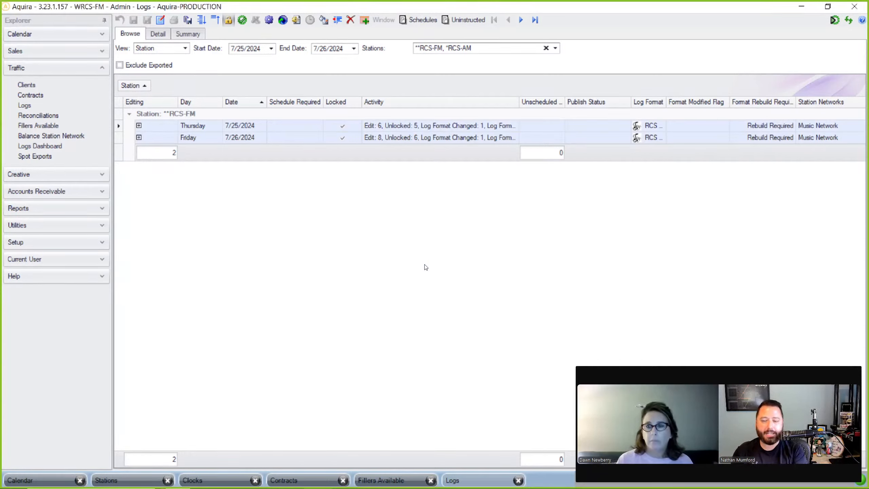
- Look over stations, clocks, and the Penny's Arcade contract's spotlines, details, options and media
{"action": "left_click", "coordinate": [120, 480]}
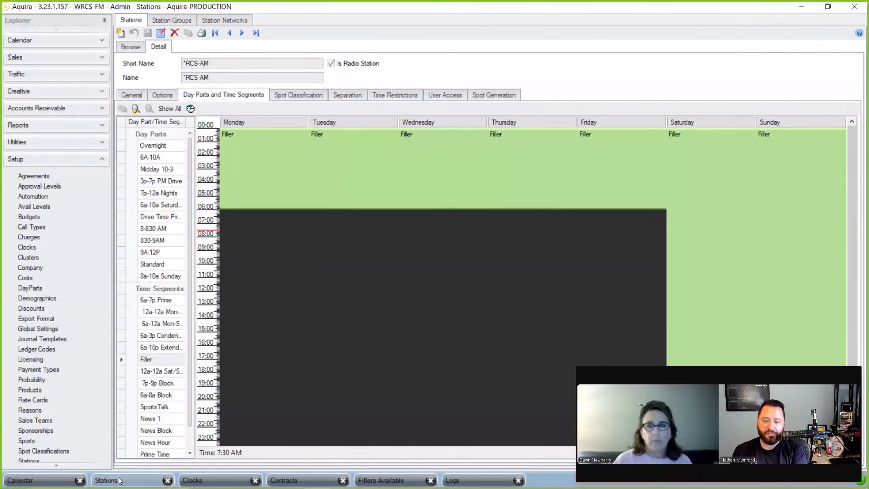
{"action": "left_click", "coordinate": [186, 477]}
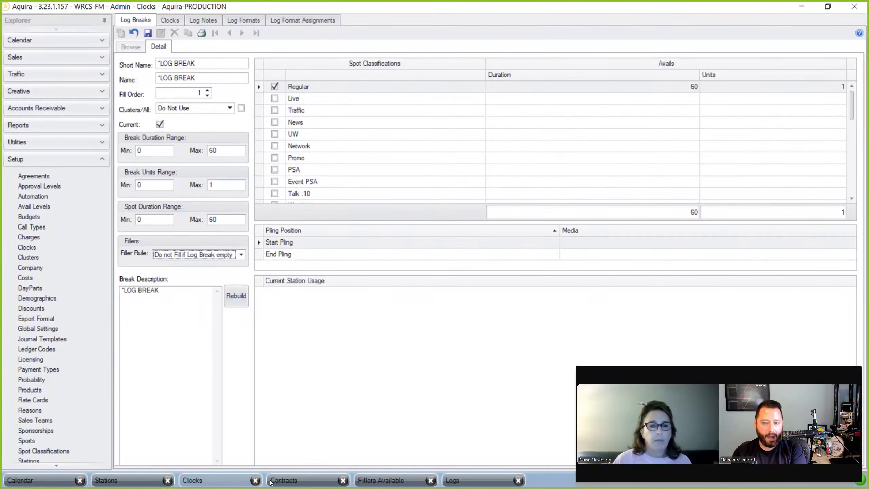
{"action": "left_click", "coordinate": [291, 481]}
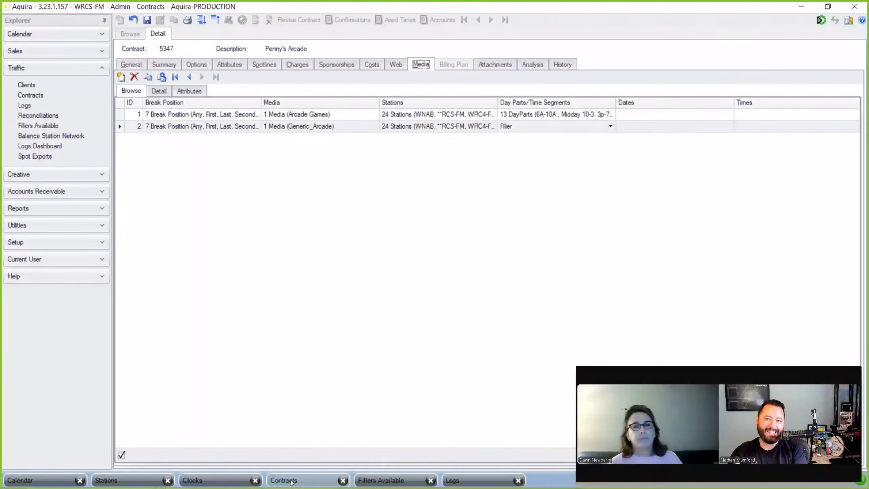
{"action": "left_click", "coordinate": [266, 65]}
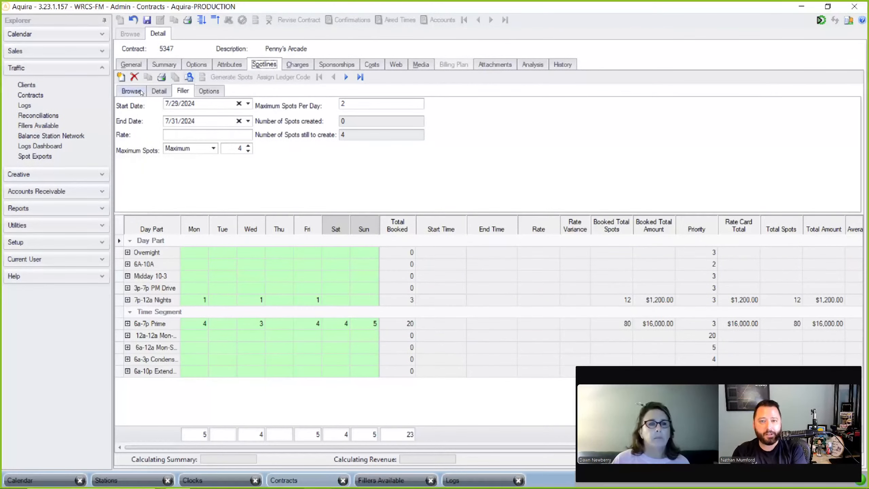
{"action": "left_click", "coordinate": [160, 91]}
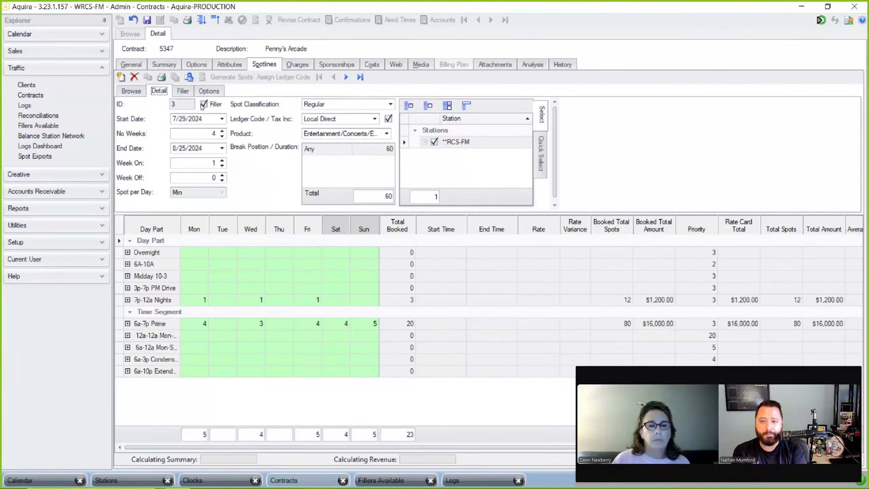
{"action": "left_click", "coordinate": [200, 67]}
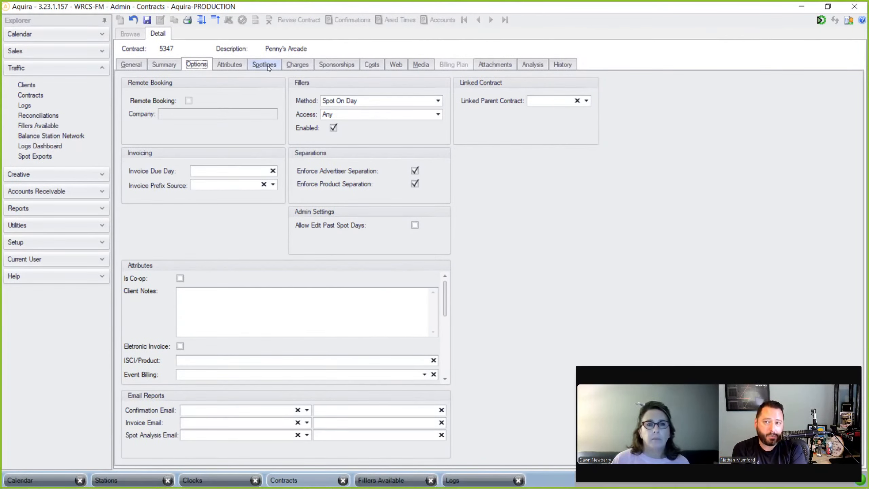
{"action": "left_click", "coordinate": [419, 65]}
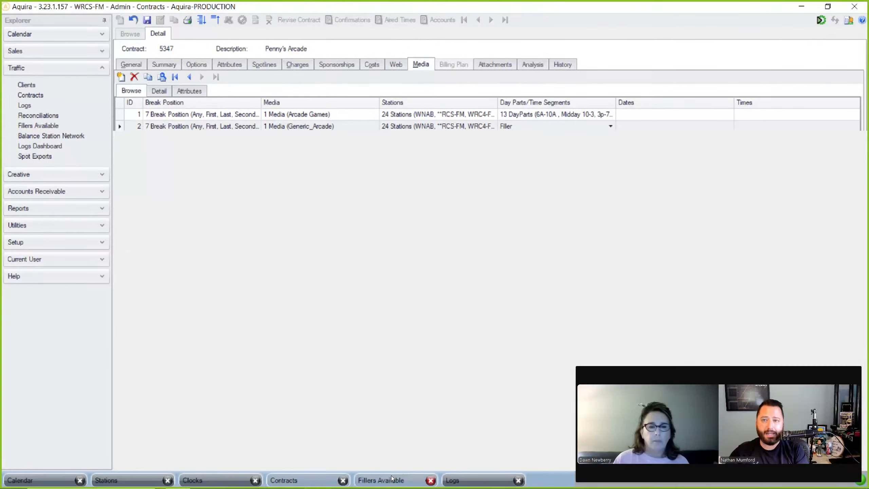
- Check available fillers, then open the 7/25/2024 RCS-FM log with its fillers shown
{"action": "left_click", "coordinate": [392, 478]}
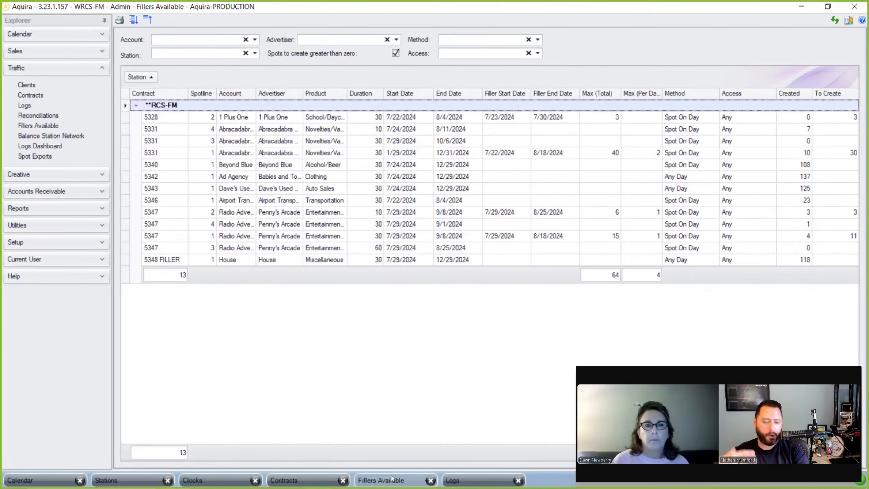
{"action": "left_click", "coordinate": [460, 481]}
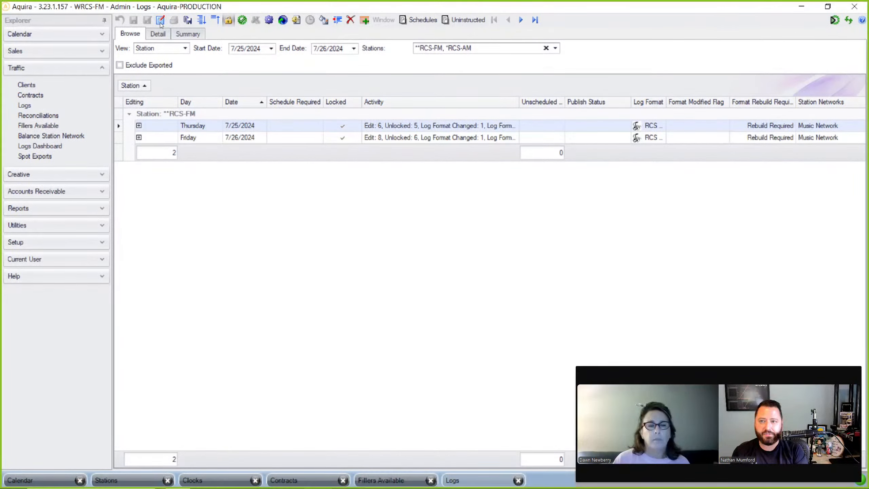
{"action": "left_click", "coordinate": [161, 22]}
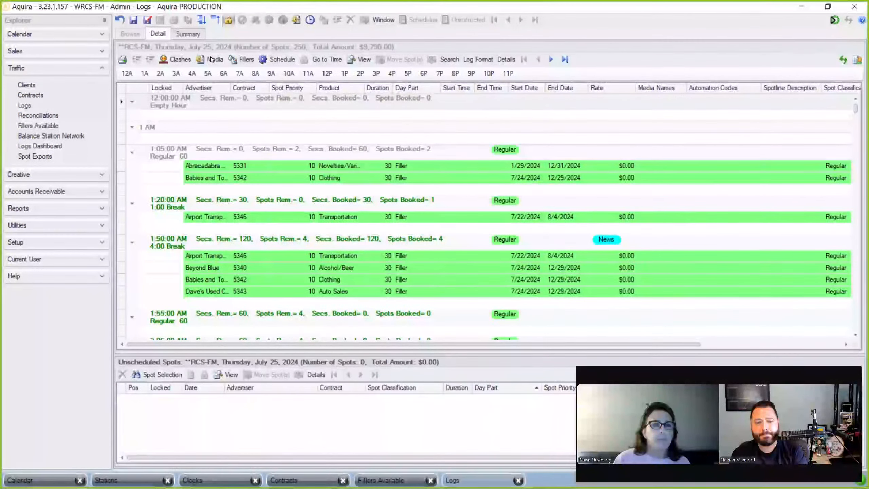
{"action": "left_click", "coordinate": [242, 60]}
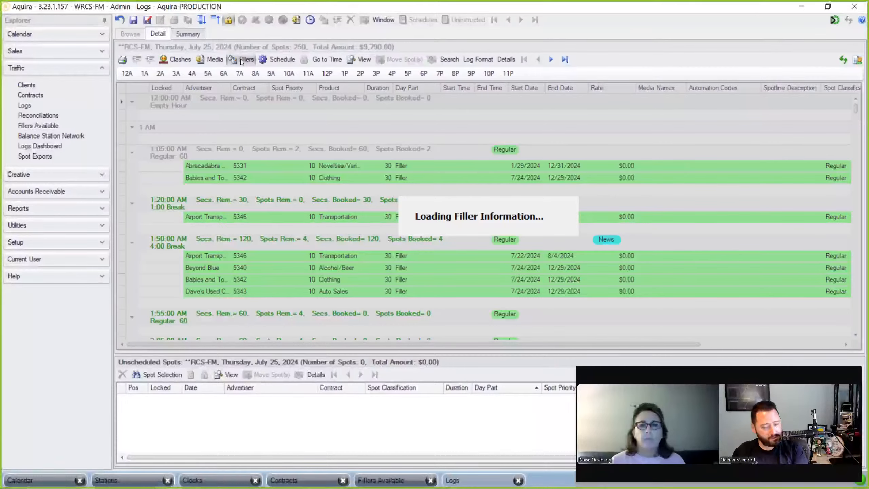